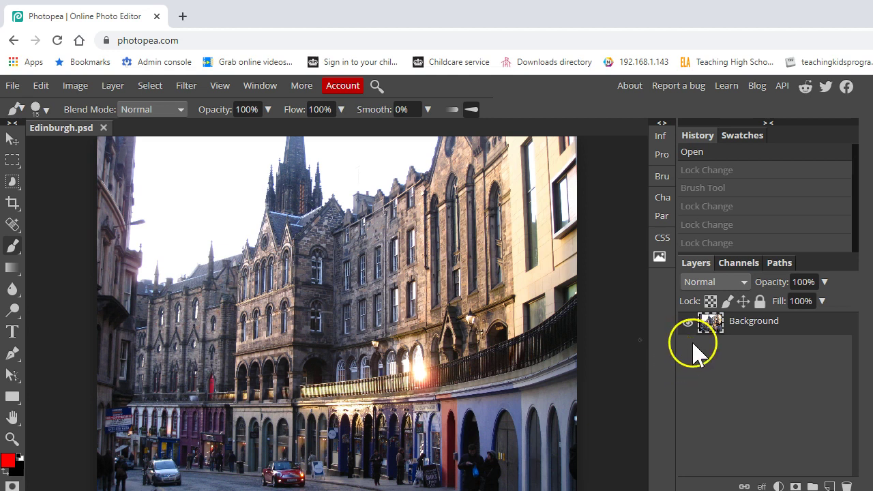
- Fully lock the Background layer, then add a new layer above it named 'For Cloning'
click(760, 304)
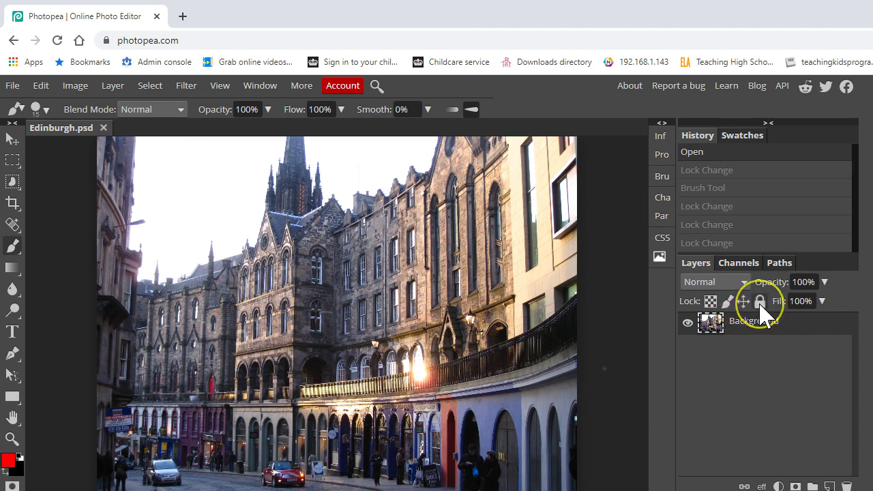
click(343, 289)
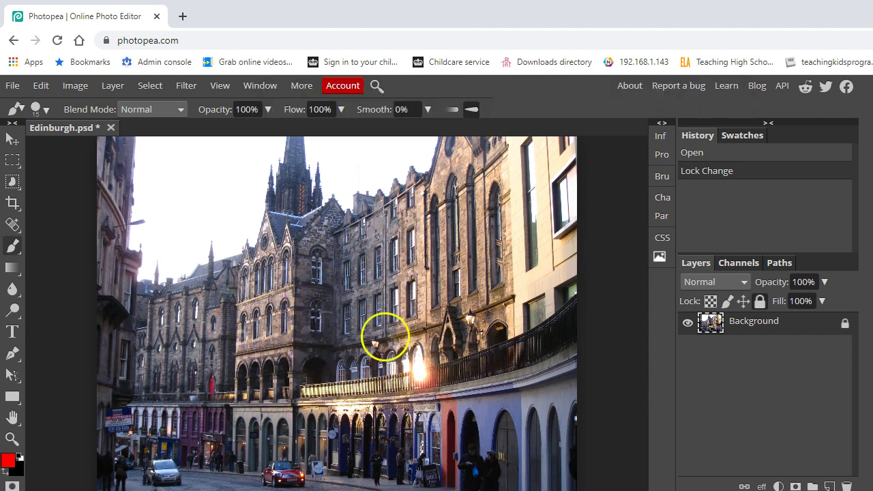
click(830, 486)
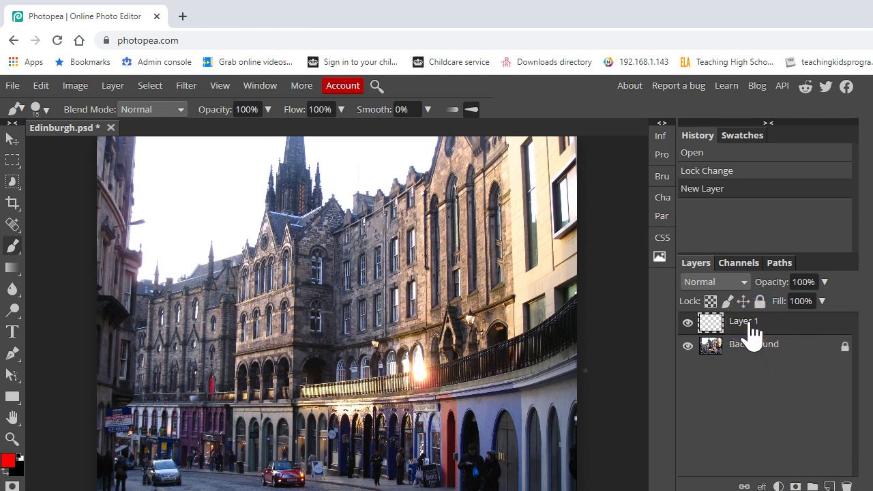
double_click(749, 321)
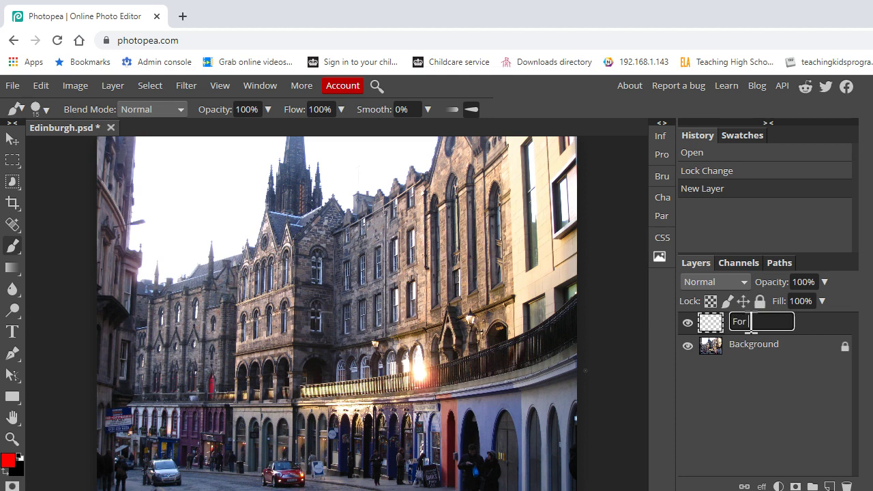
text(For Cloning)
key(Return)
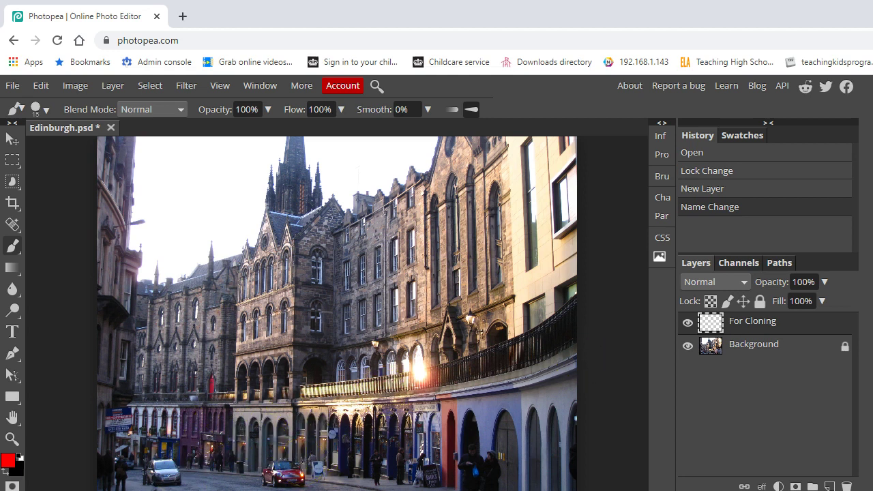
- Zoom in two steps and pan down to the street showing the litter bin, pedestrians and red Mini
key(ctrl+plus)
key(ctrl+plus)
key(ctrl+plus)
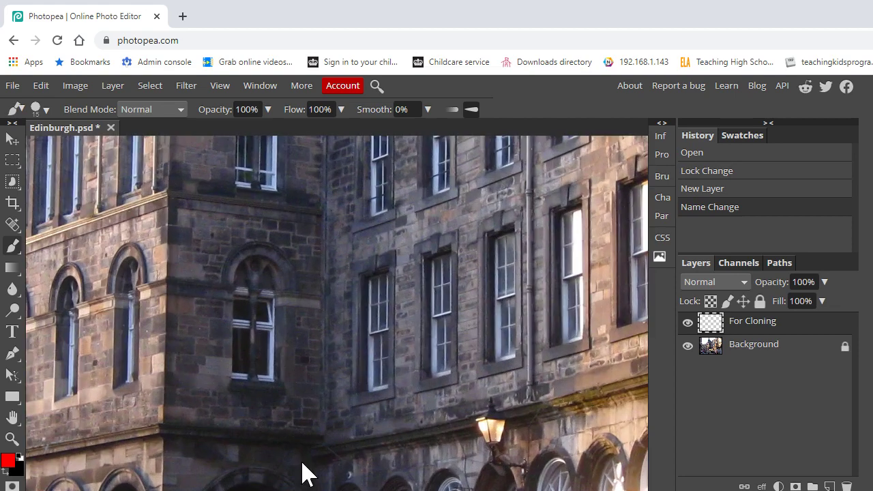
key(ctrl+plus)
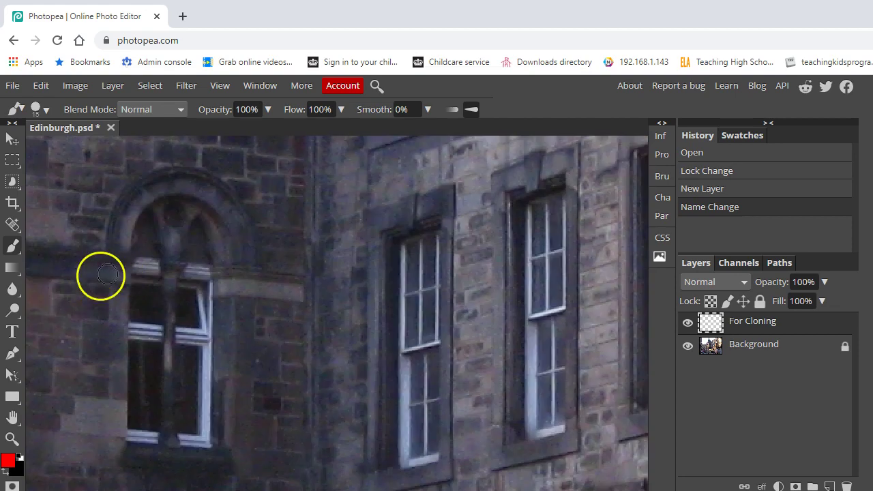
click(12, 418)
drag(282, 409, 307, 133)
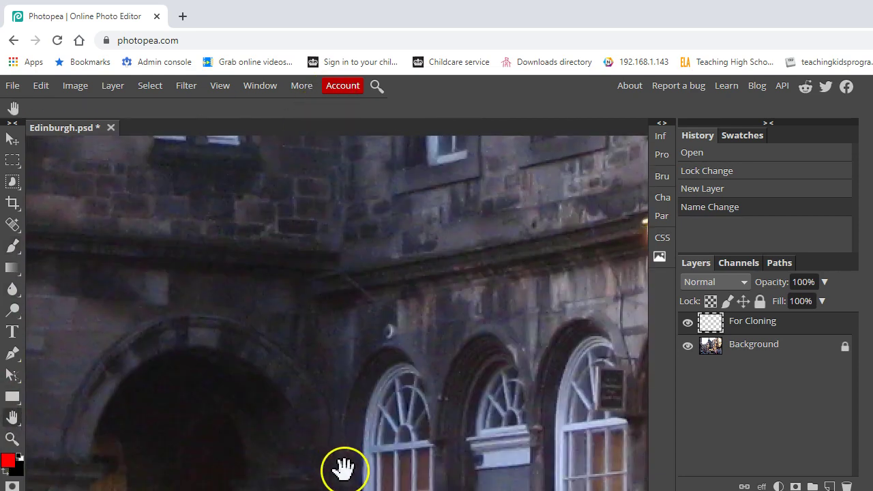
drag(343, 468, 417, 147)
drag(381, 421, 375, 137)
drag(376, 403, 371, 240)
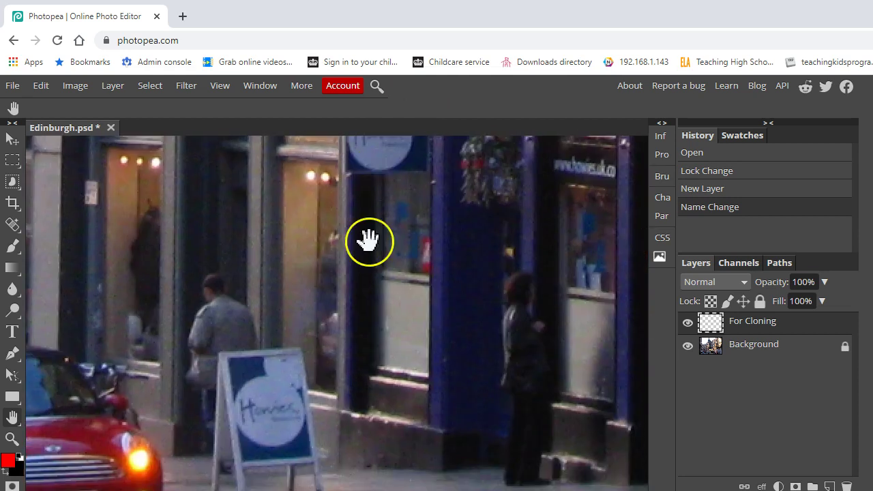
drag(293, 435, 496, 339)
drag(250, 362, 429, 374)
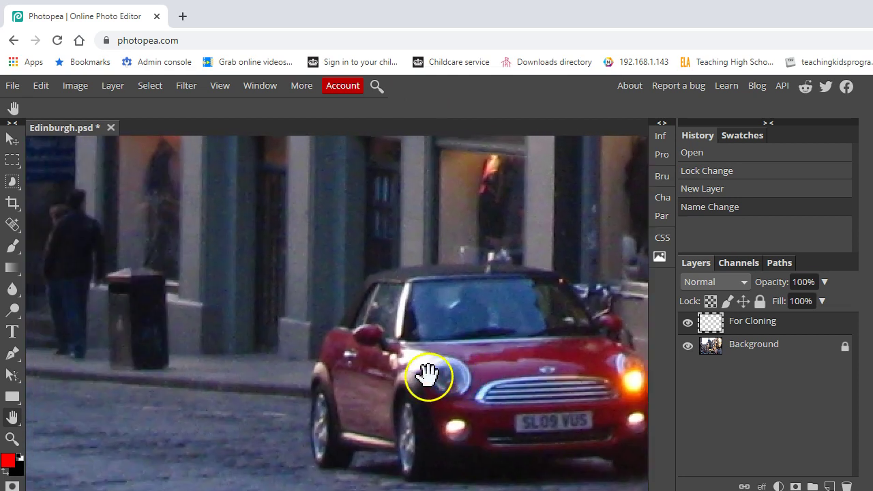
drag(146, 325, 337, 355)
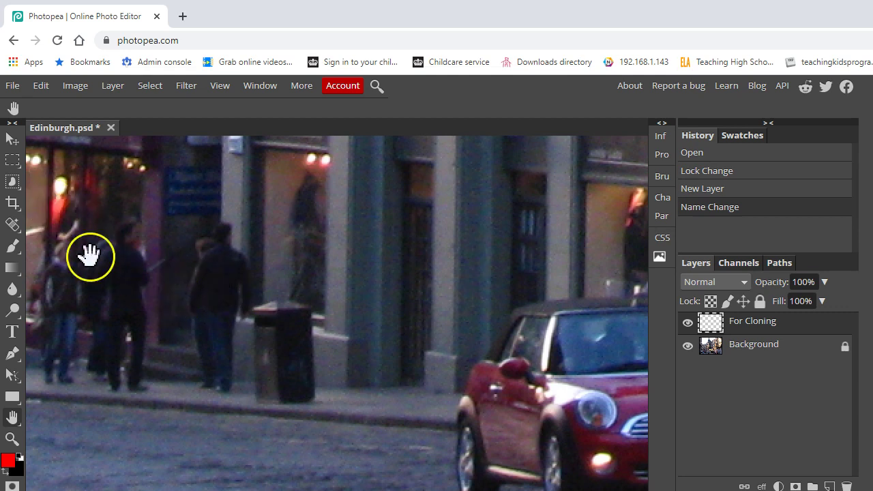
- Switch to the Clone Tool and set its sample Source to All Layers
right_click(17, 249)
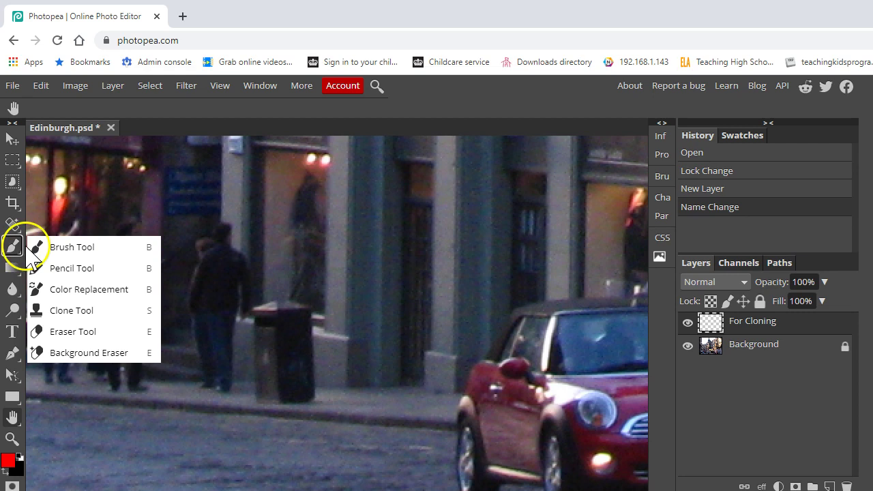
click(78, 307)
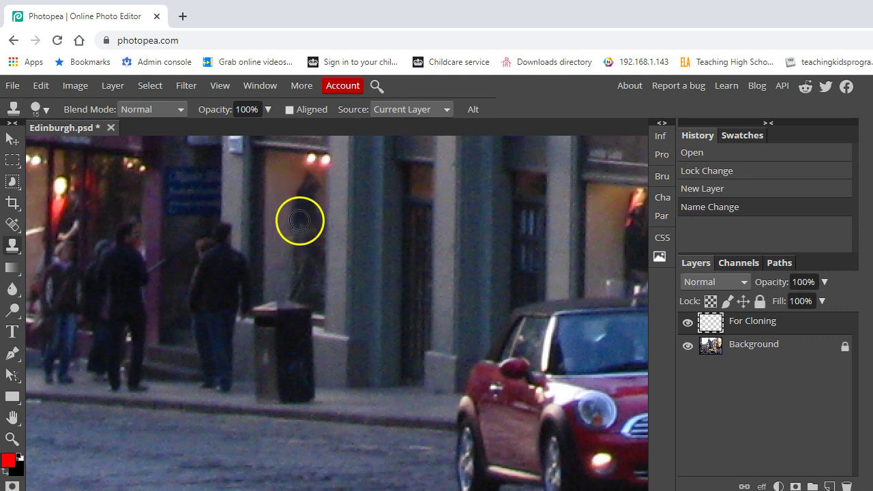
click(447, 110)
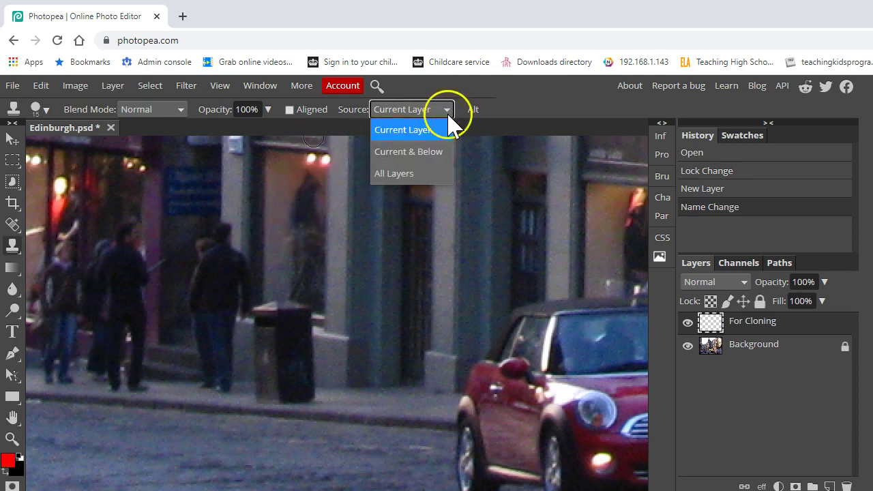
click(434, 175)
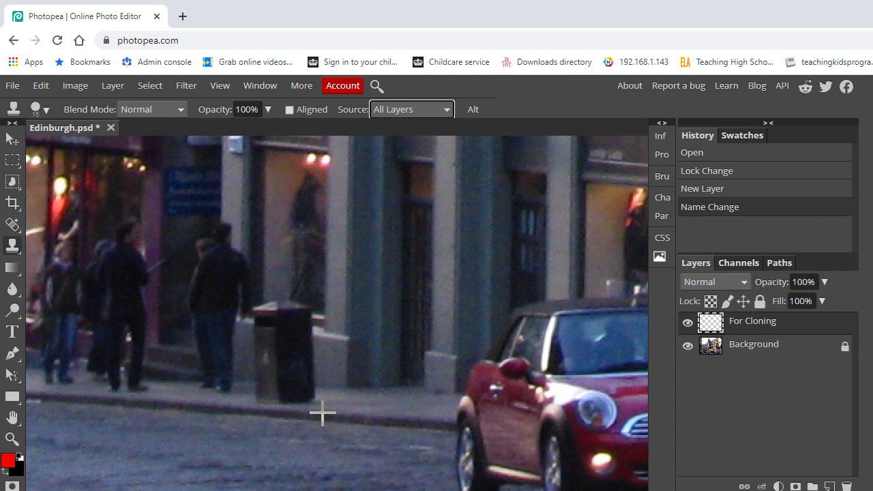
- Sample the pavement and clone it over the litter bin's bottom edge, then pick a new source point
drag(323, 412, 340, 413)
mouse_move(340, 412)
mouse_down()
mouse_move(267, 403)
mouse_move(273, 408)
mouse_up()
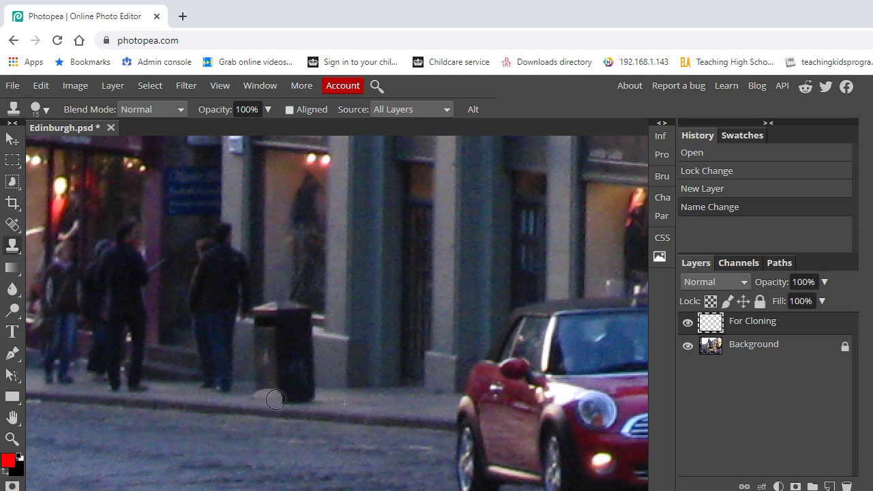
mouse_move(275, 400)
mouse_down()
mouse_move(311, 402)
mouse_move(249, 395)
mouse_move(270, 407)
mouse_up()
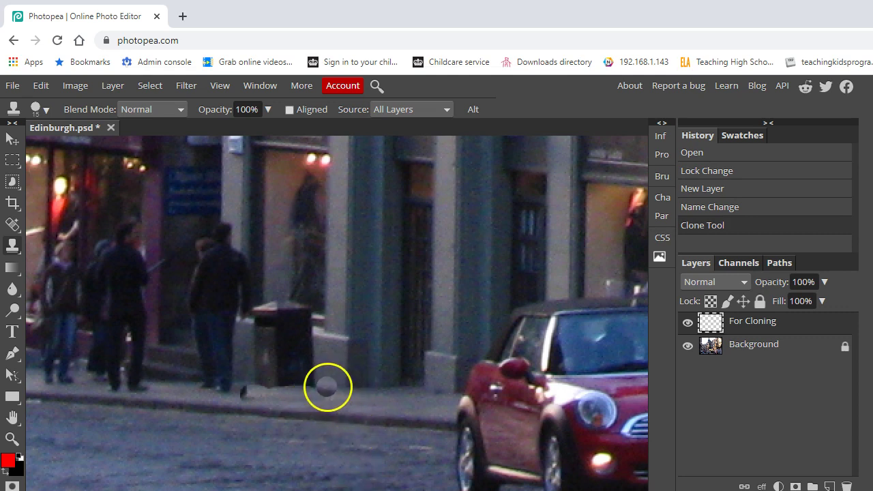
alt+click(330, 387)
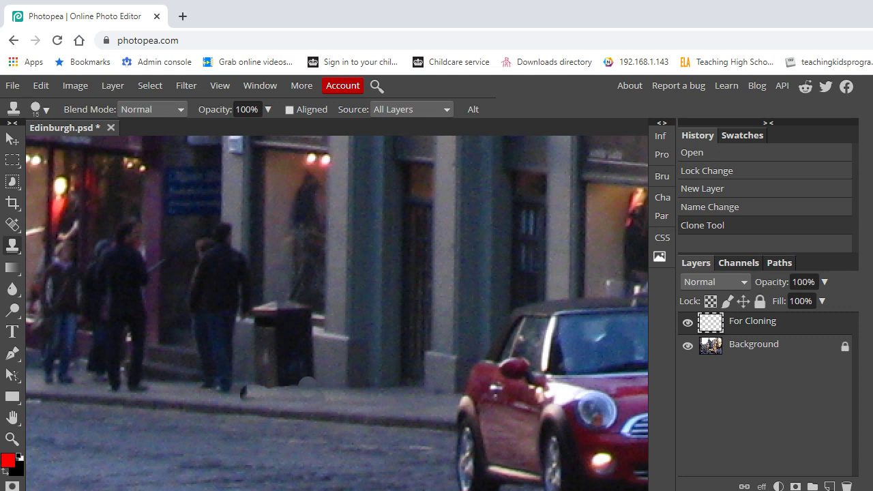
- Clone pavement over the base of the litter bin and the smudge spots beneath it
click(307, 381)
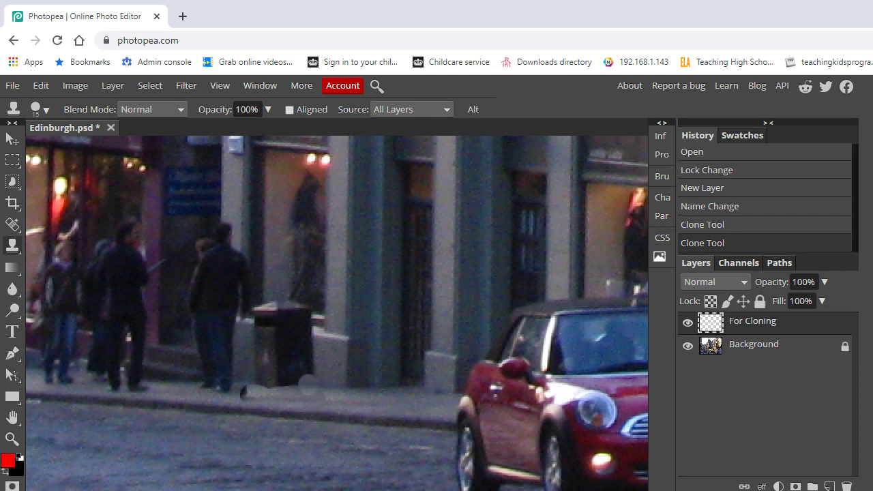
click(307, 380)
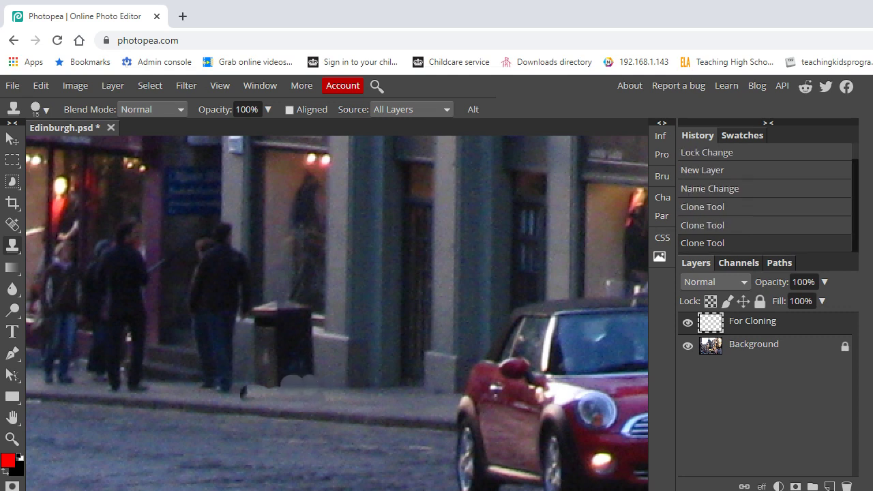
click(308, 381)
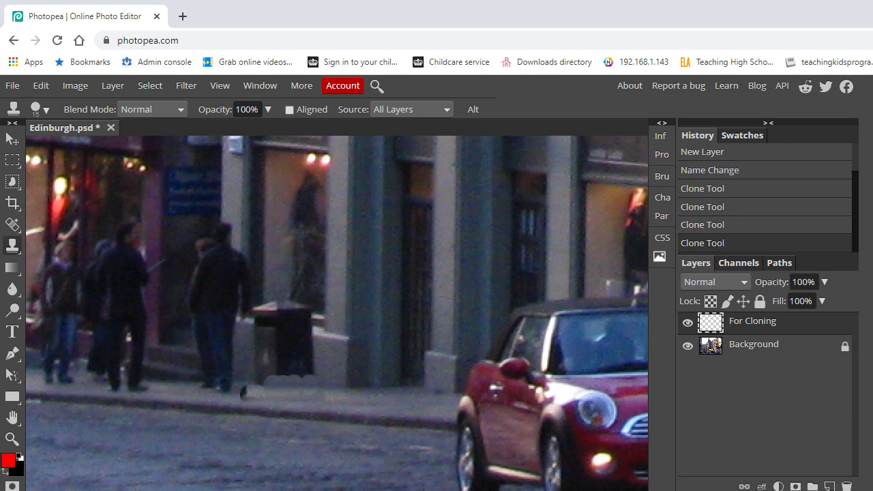
click(272, 386)
click(261, 386)
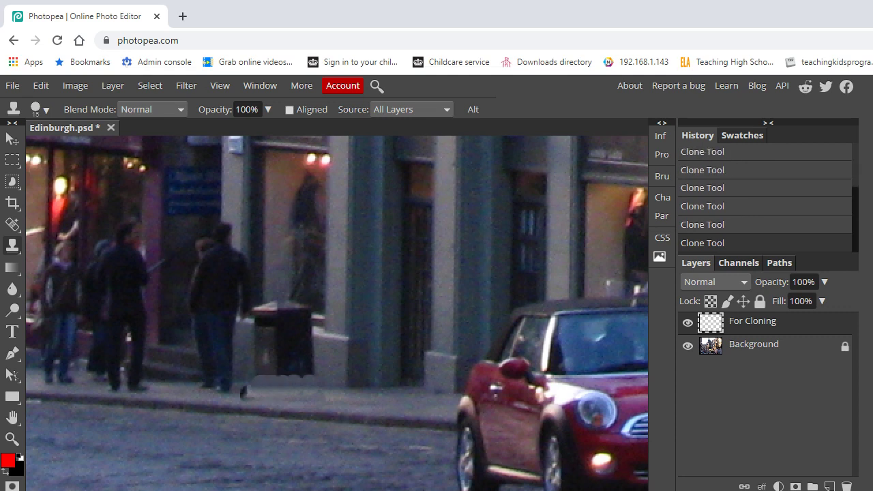
click(264, 390)
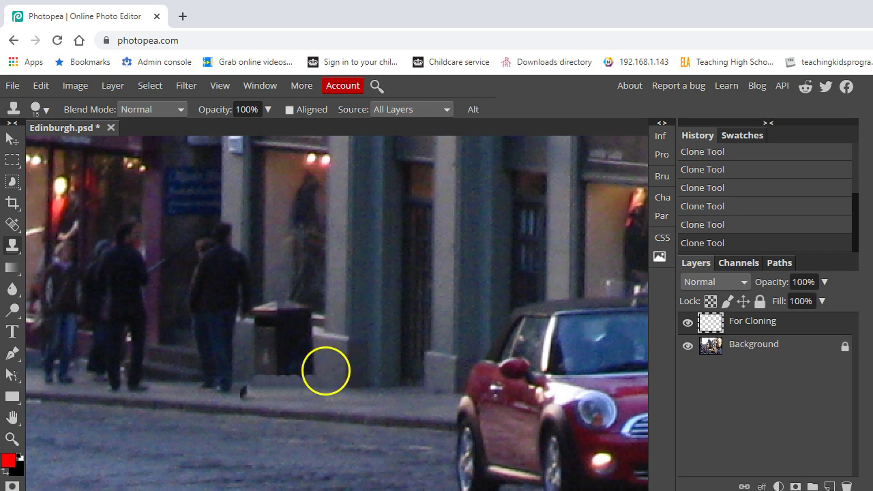
- Clone wall and pavement over the bin's lower part and right side, leaving only its top
click(297, 373)
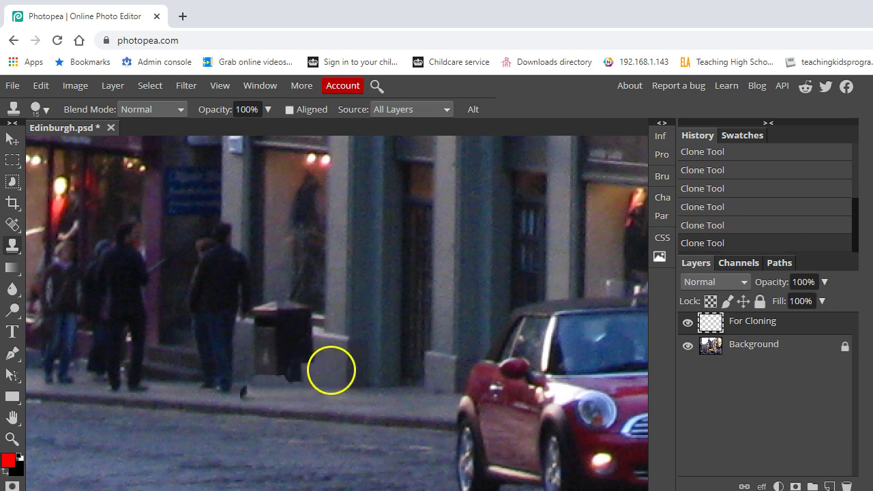
click(306, 361)
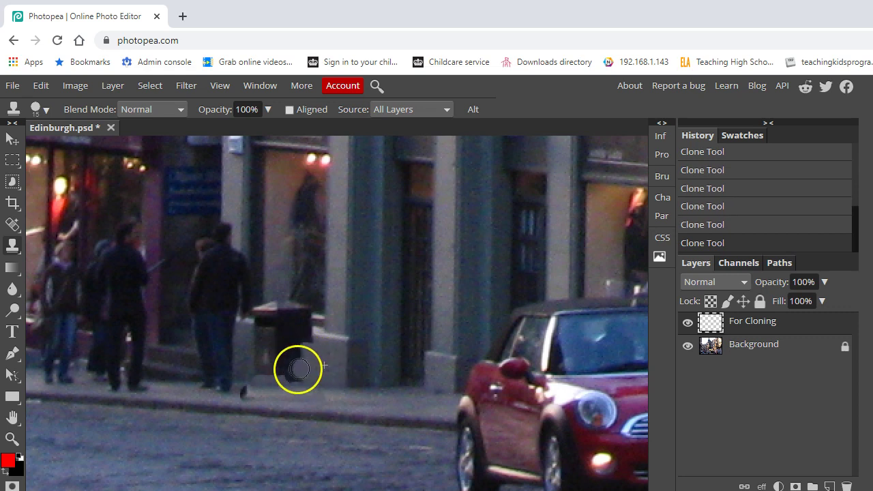
click(291, 369)
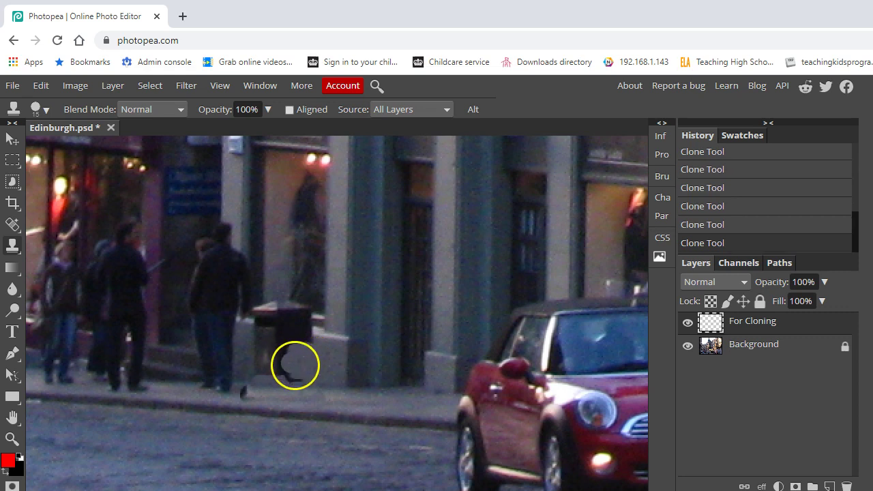
click(292, 378)
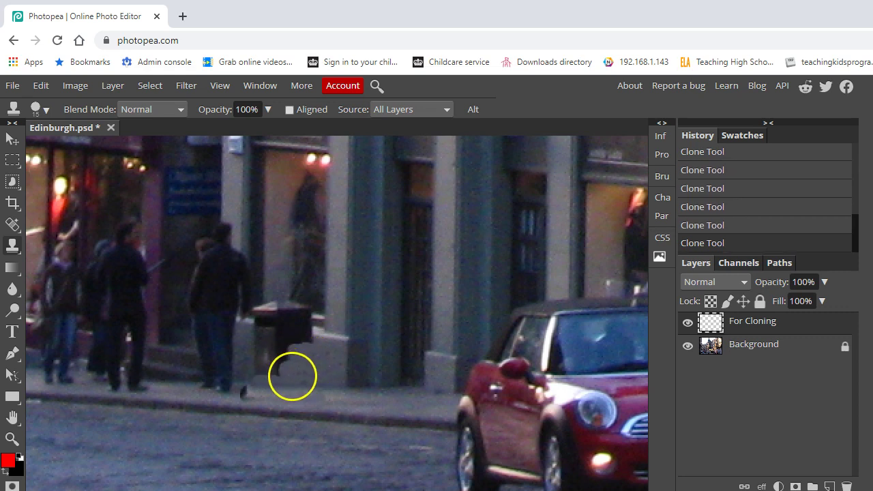
click(292, 364)
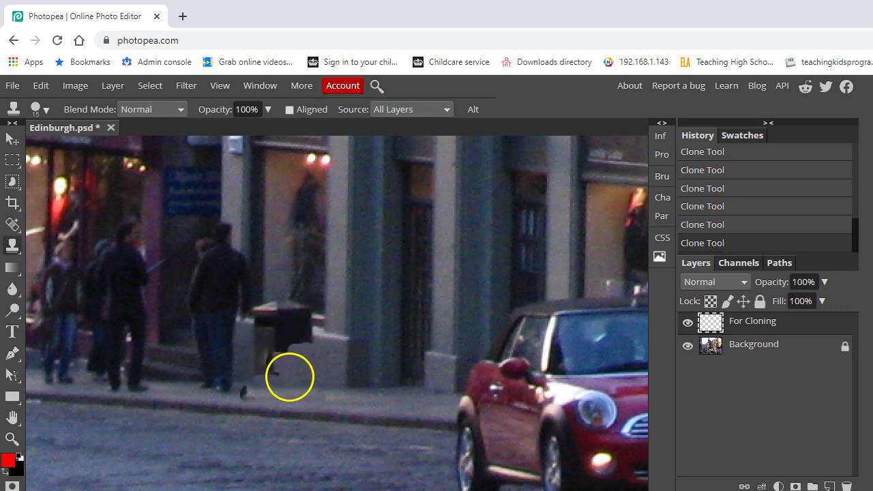
click(284, 376)
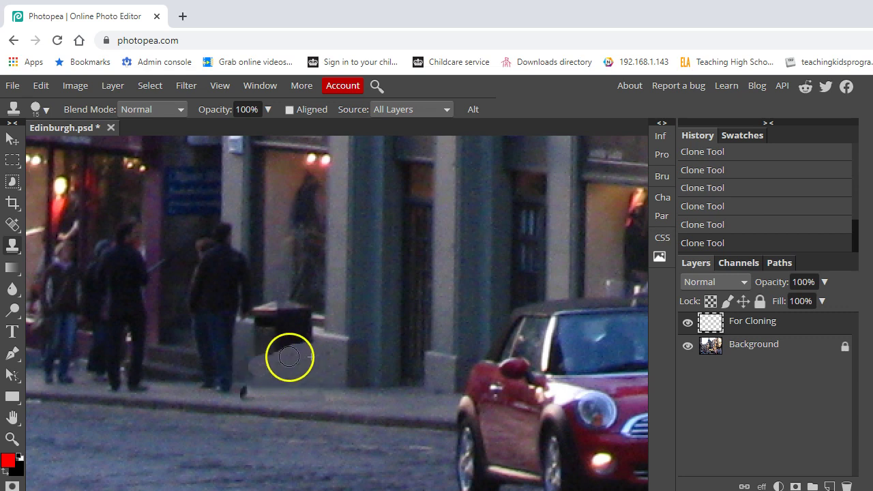
mouse_move(272, 354)
mouse_down()
mouse_move(259, 352)
mouse_move(275, 381)
mouse_up()
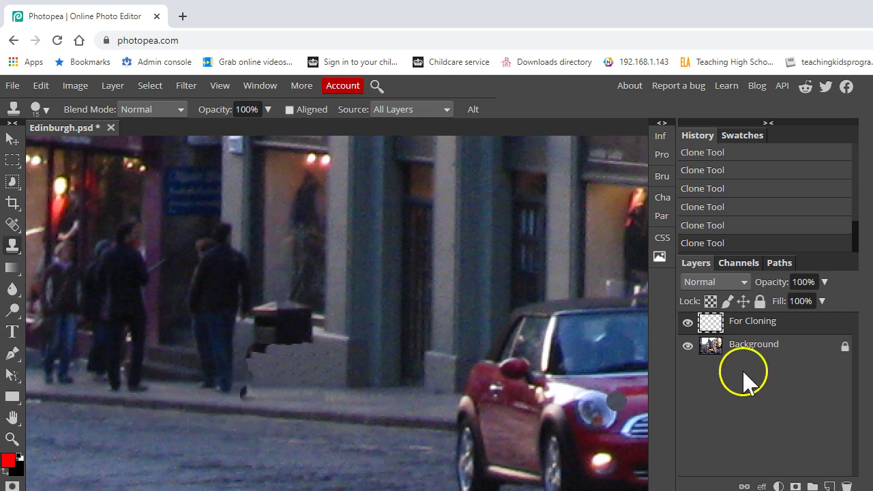
- Toggle the Background layer's visibility on and off to inspect the cloned patch
click(688, 346)
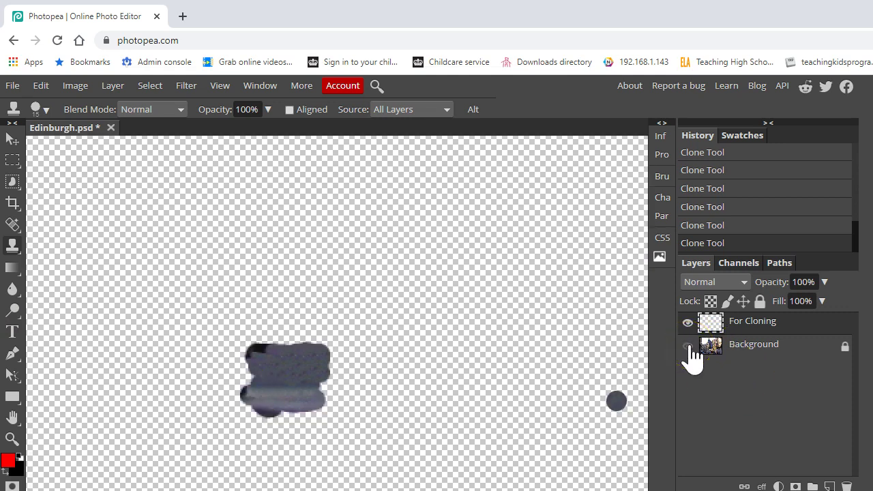
click(688, 346)
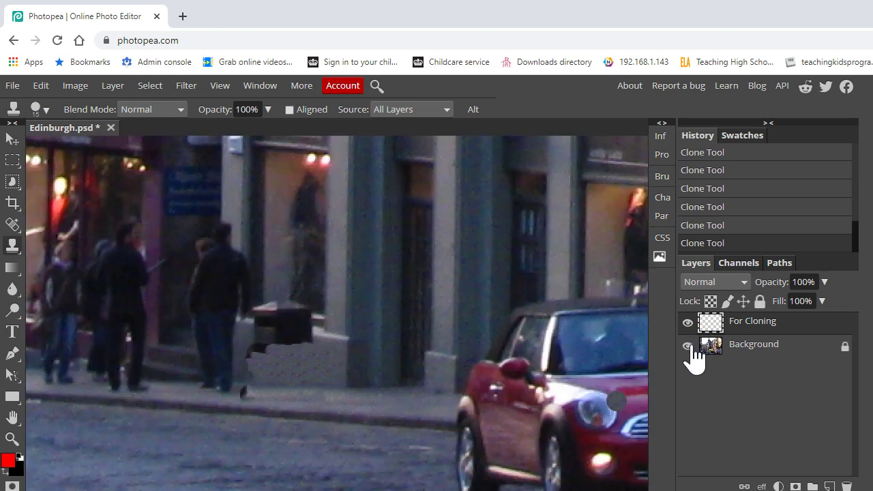
click(688, 346)
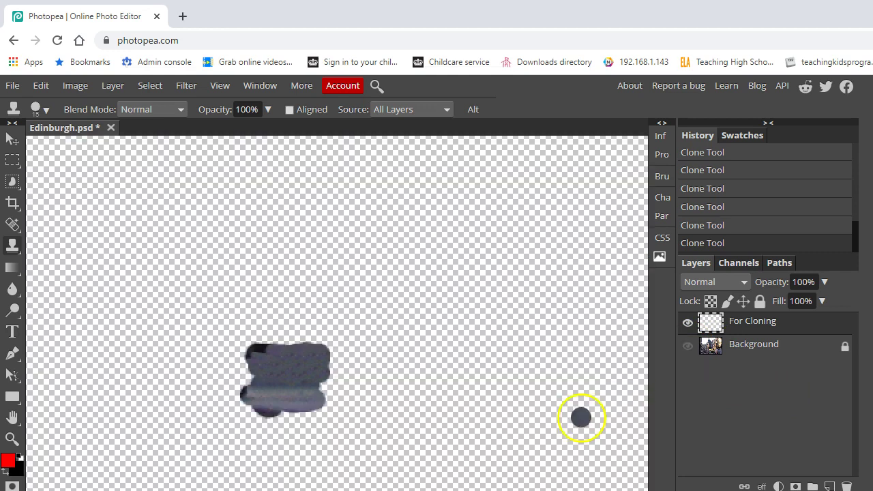
double_click(688, 347)
click(687, 346)
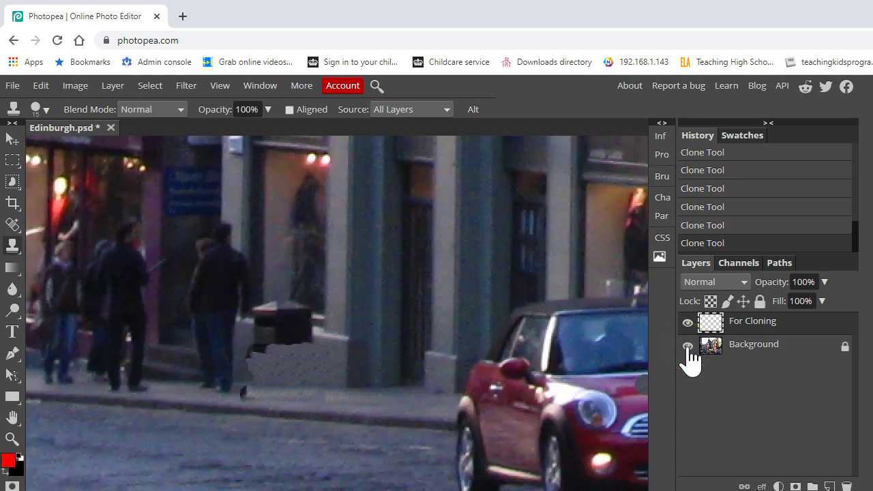
double_click(688, 346)
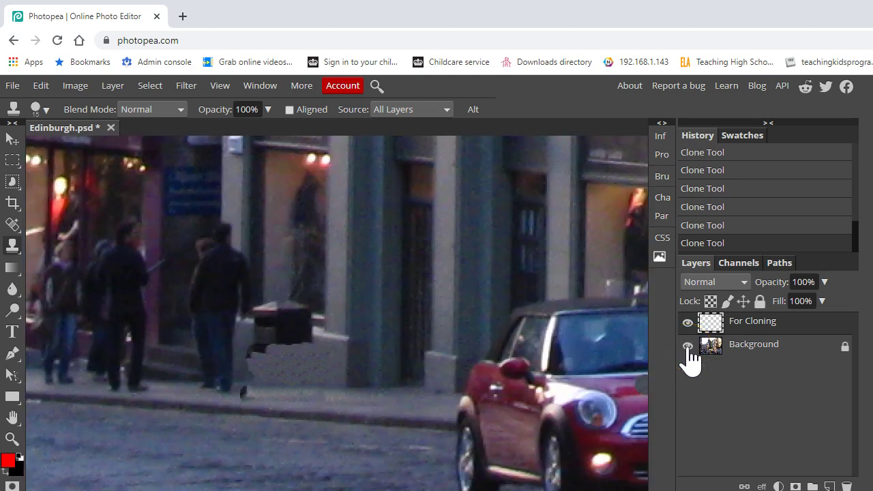
- Switch to the Eraser and remove stray cloned pavement beside the steps near the pavement
right_click(17, 251)
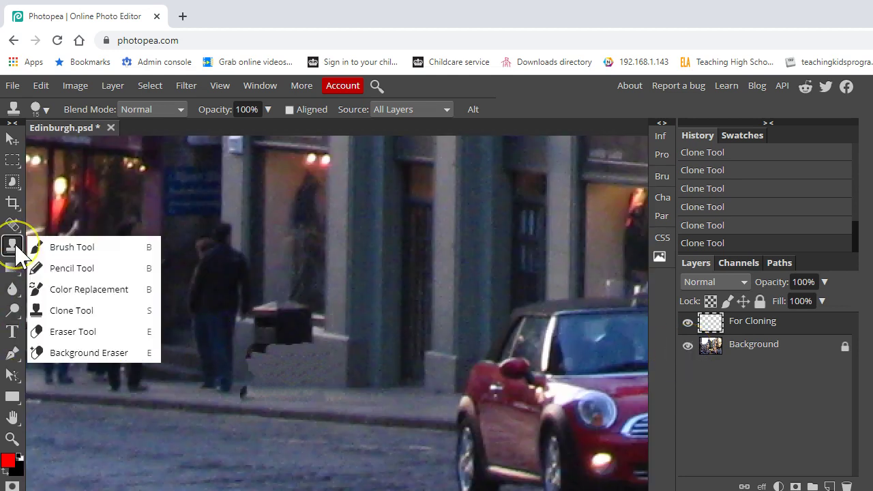
click(92, 344)
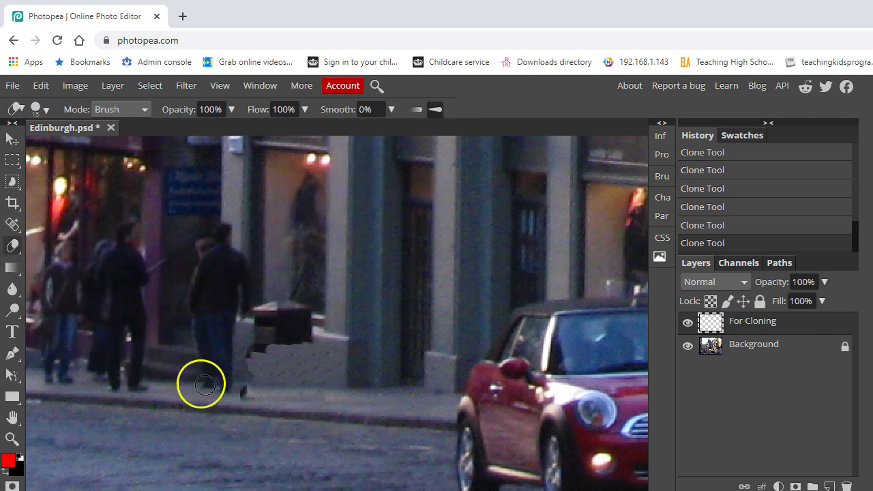
drag(244, 391, 241, 390)
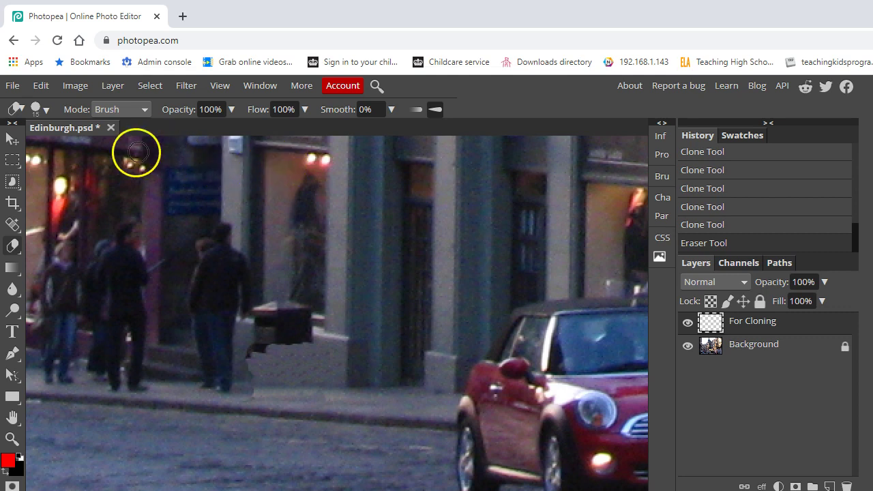
click(144, 111)
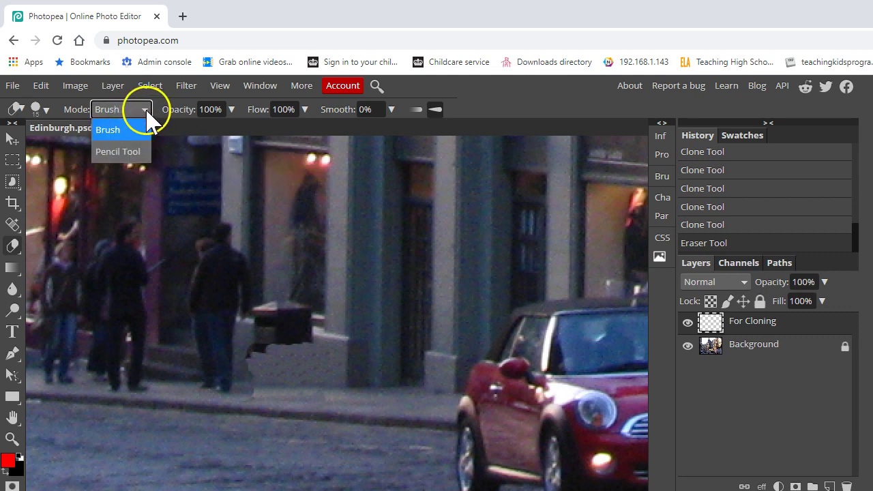
- Set the Brush-mode eraser to 45% smoothing and erase the patch edge near the walker's legs
click(146, 113)
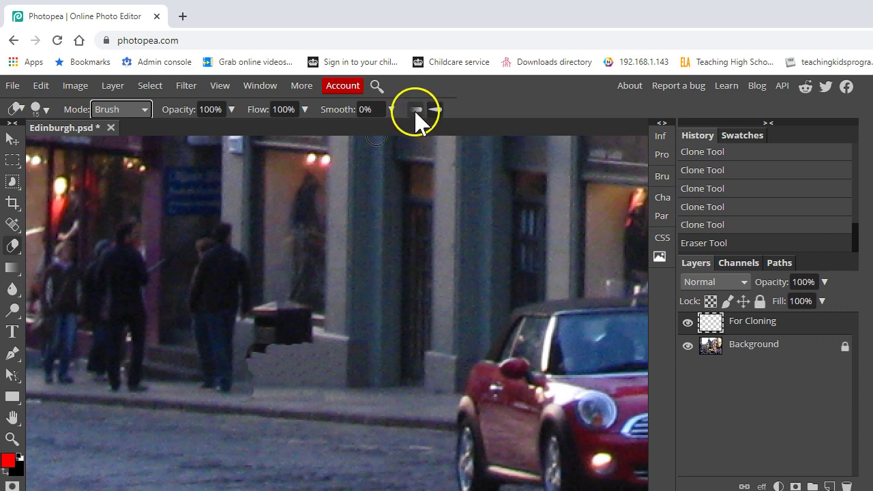
click(391, 109)
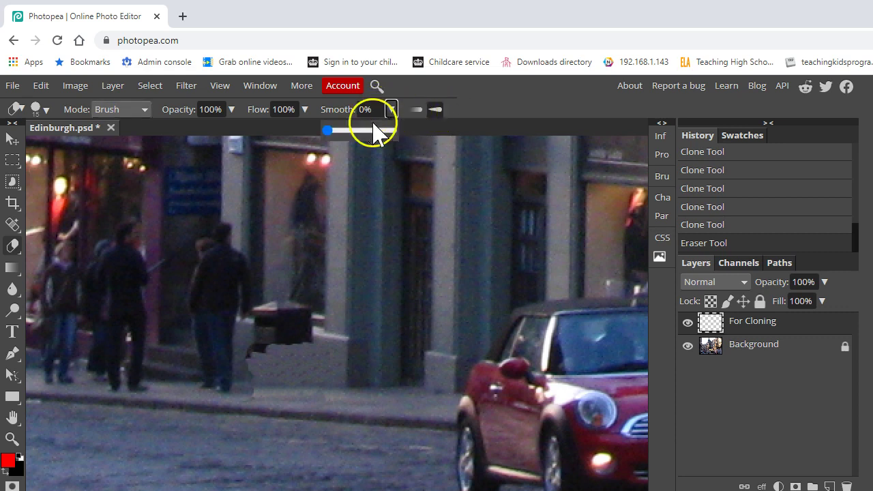
drag(375, 133, 357, 132)
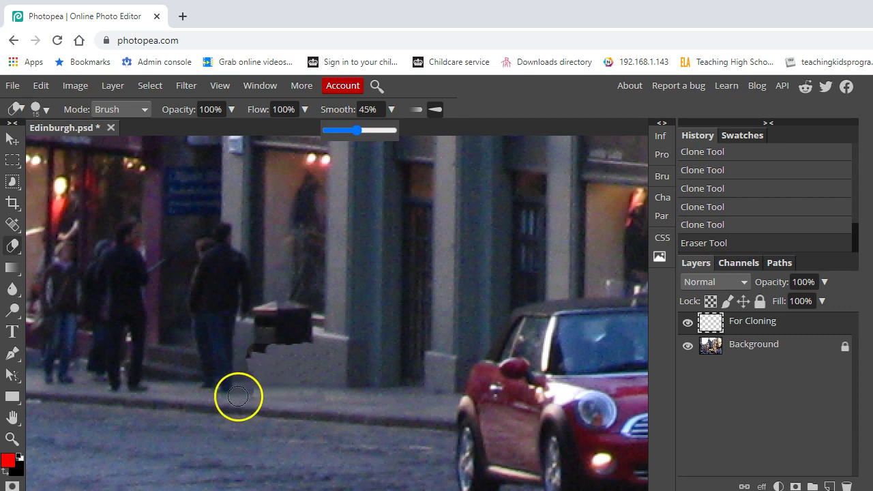
click(248, 396)
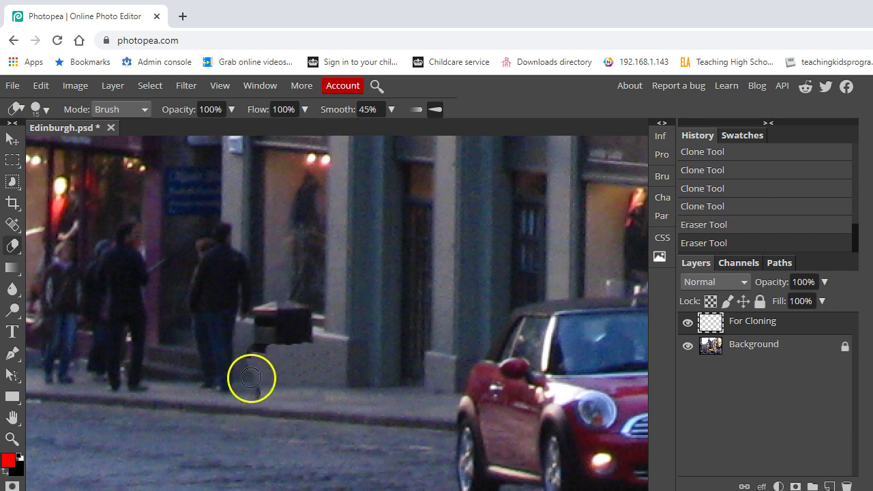
click(39, 86)
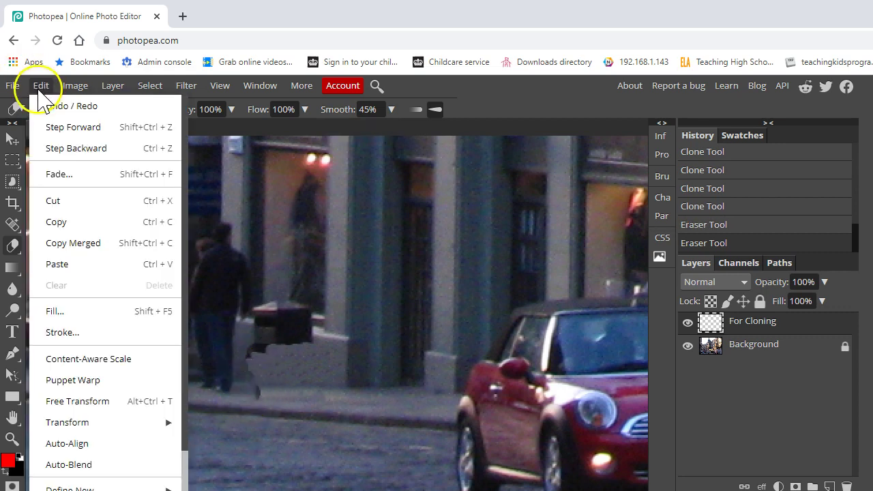
click(48, 107)
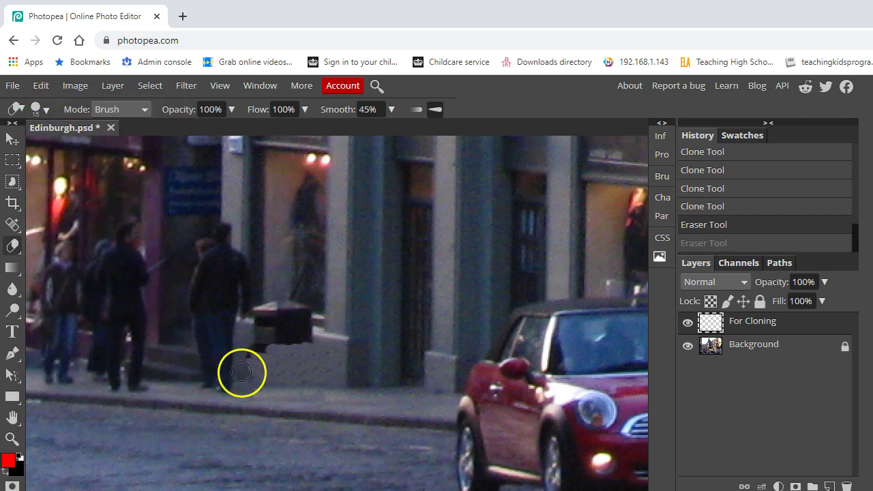
mouse_move(240, 371)
mouse_down()
mouse_move(234, 384)
mouse_move(241, 355)
mouse_move(243, 419)
mouse_up()
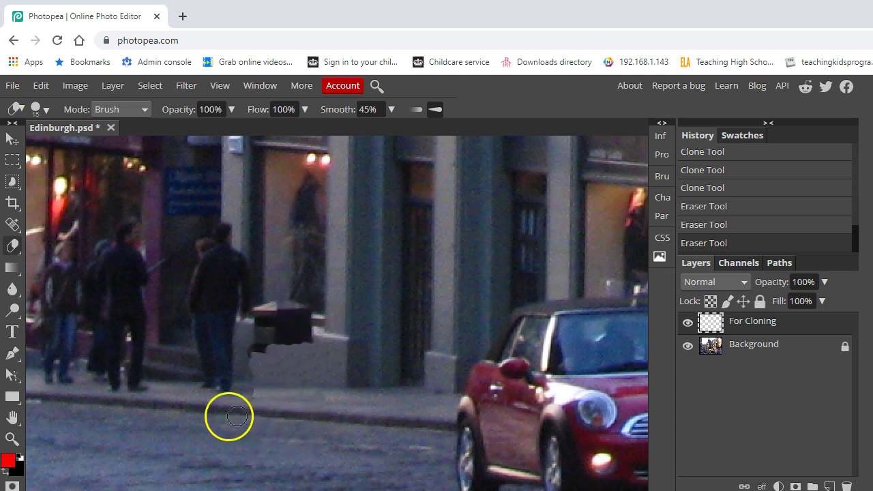
- Lower eraser opacity to 11% and lightly fade the patch edges around the feet along the kerb
click(232, 109)
drag(234, 133, 175, 131)
click(253, 384)
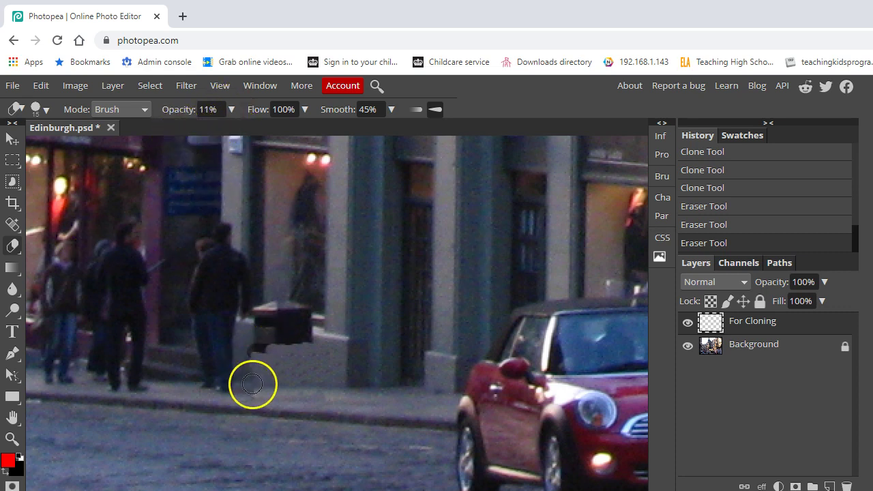
click(253, 389)
click(251, 397)
click(254, 400)
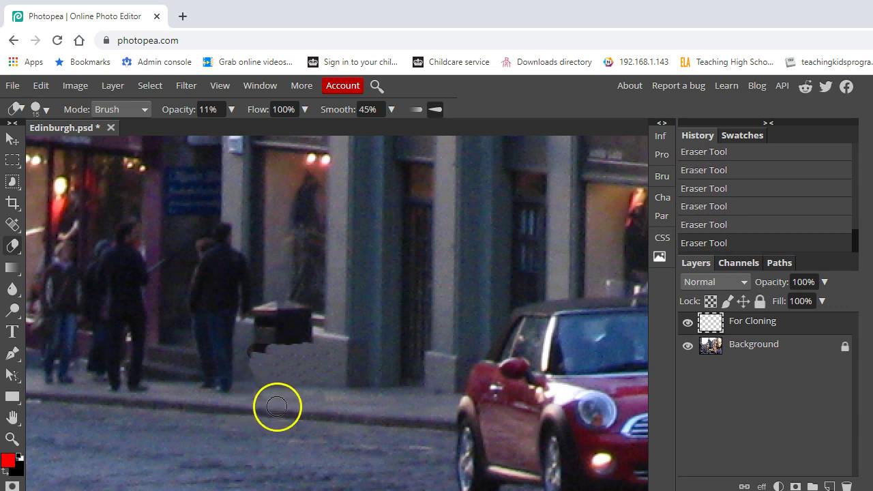
click(247, 393)
click(325, 406)
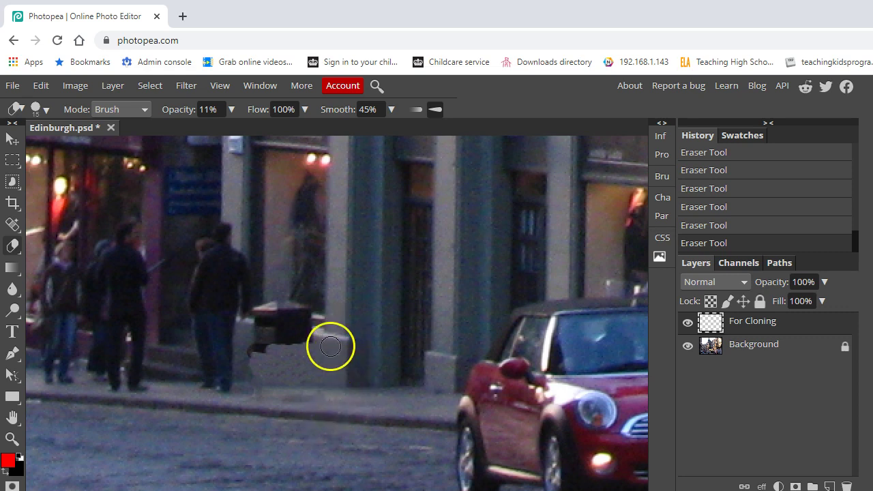
- Check the patch with Background hidden, then erase the patch over the bin by the shop front
click(688, 346)
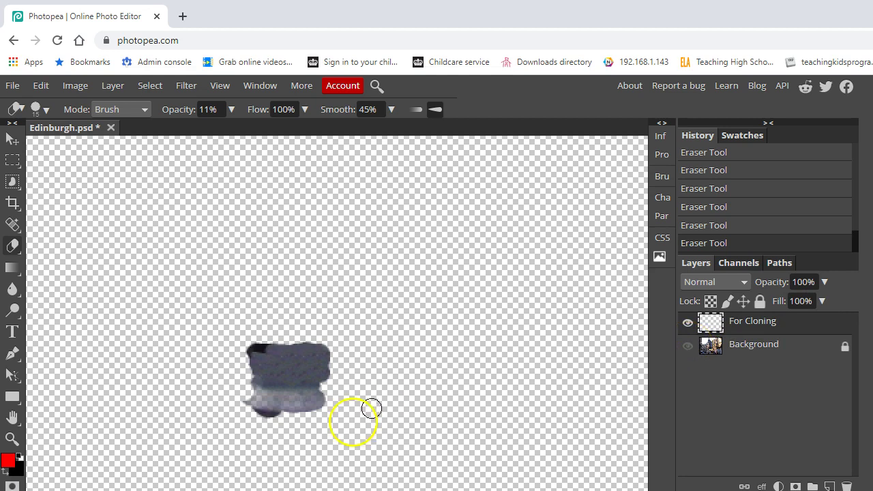
click(688, 346)
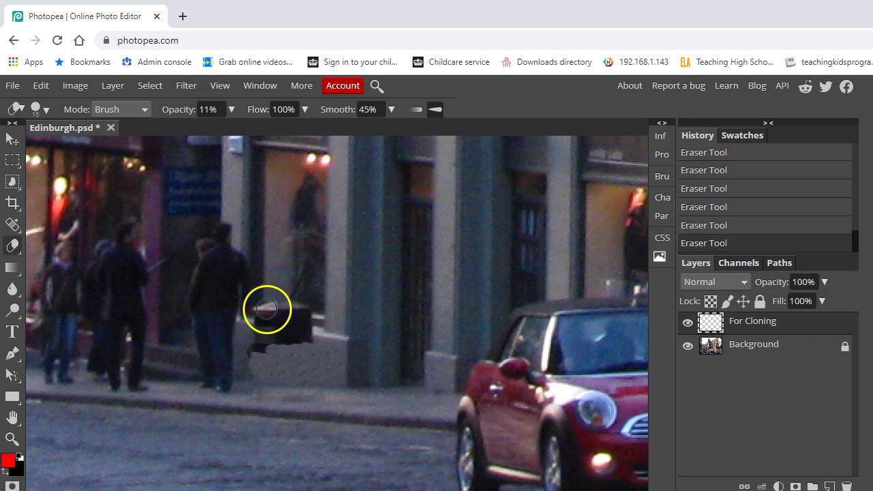
mouse_move(266, 309)
mouse_down()
mouse_move(261, 272)
mouse_move(255, 311)
mouse_move(338, 337)
mouse_move(313, 333)
mouse_move(326, 342)
mouse_move(317, 343)
mouse_move(252, 331)
mouse_move(304, 345)
mouse_up()
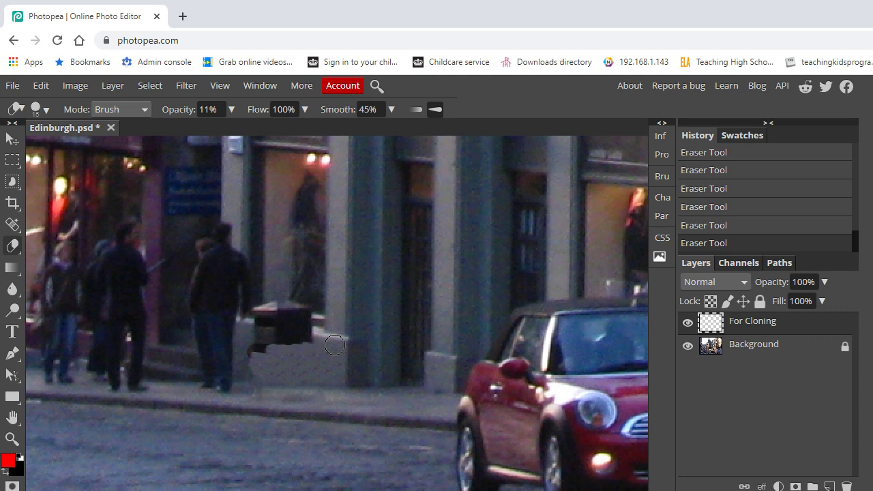
- Back on the Clone Tool, sample the wall and clone pale wall texture over the bin and building base
right_click(12, 245)
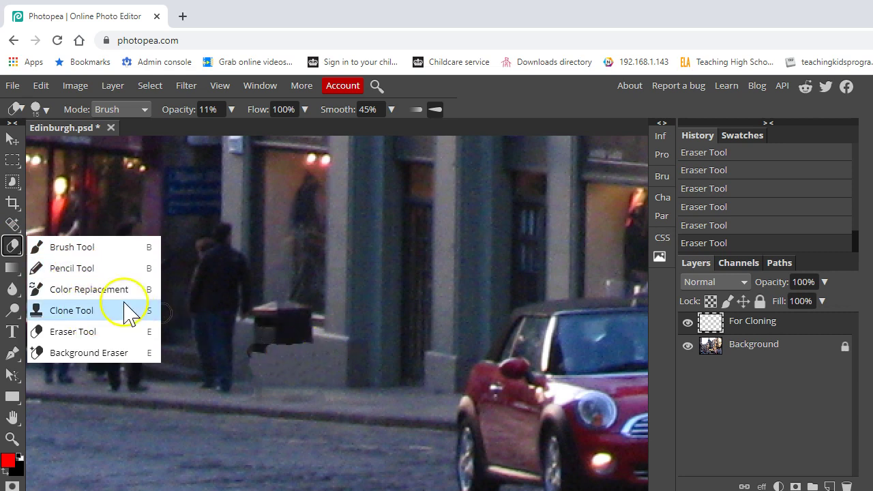
click(81, 312)
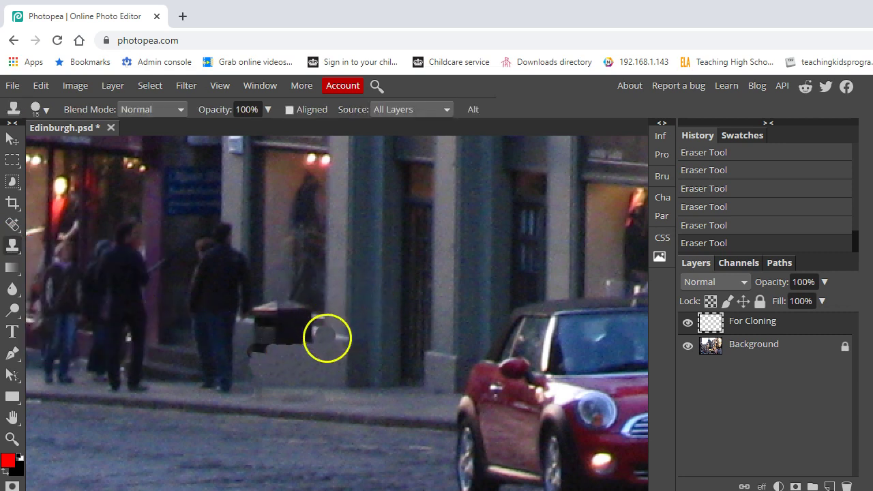
alt+click(334, 342)
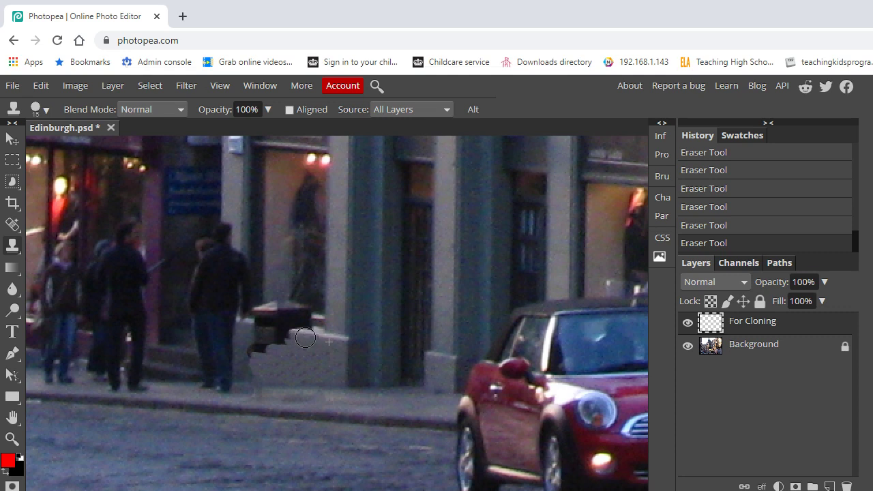
drag(286, 339, 288, 343)
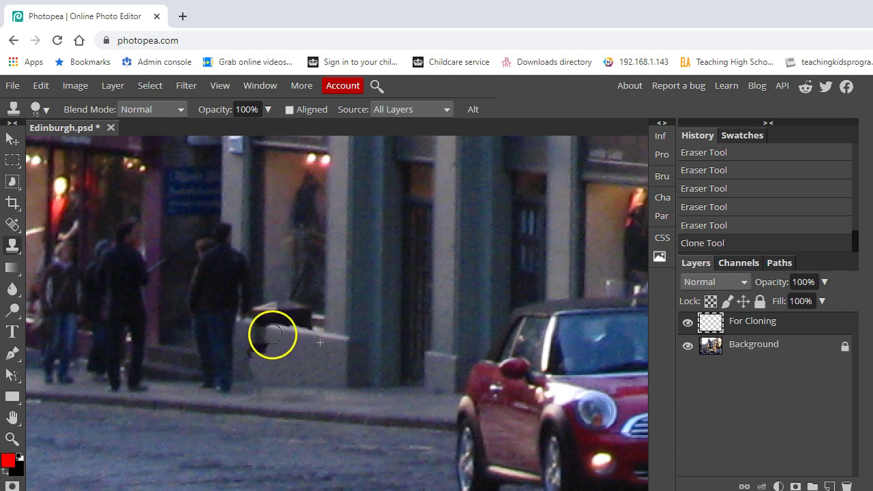
drag(259, 332, 275, 345)
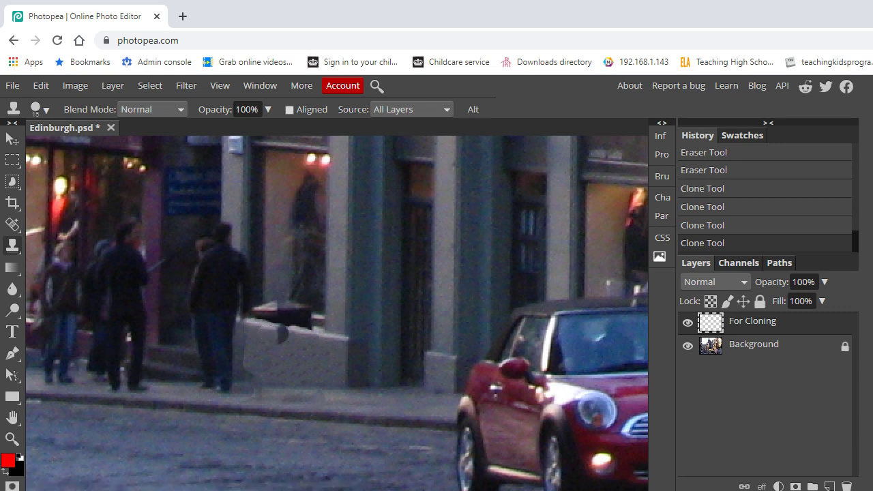
key(ctrl+z)
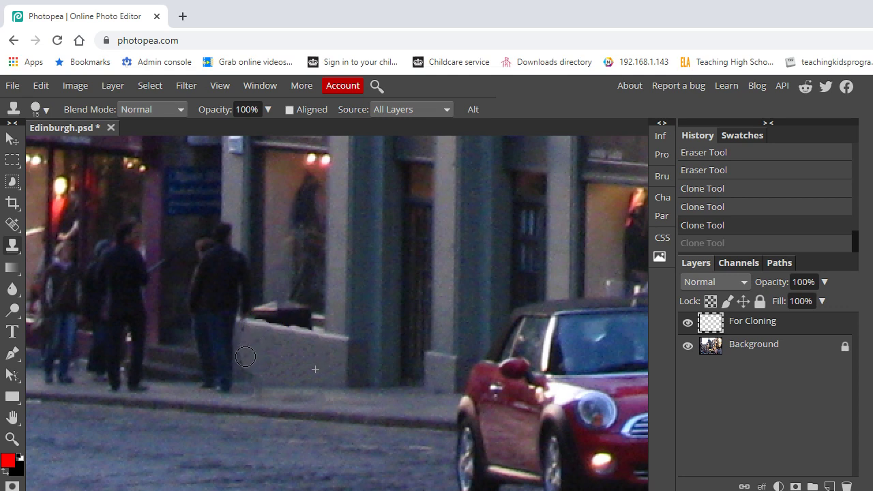
mouse_move(246, 356)
mouse_down()
mouse_move(294, 342)
mouse_move(341, 350)
mouse_move(361, 336)
mouse_move(442, 348)
mouse_up()
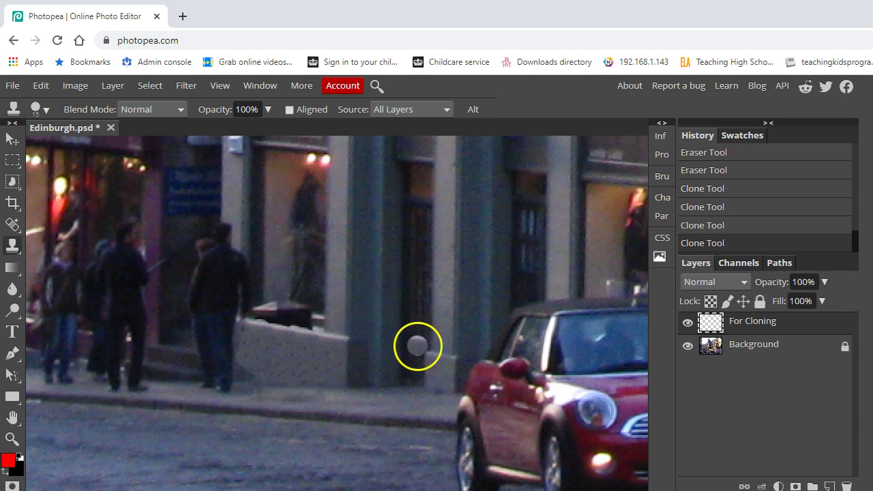
- Clone wall over the remaining bin top, then fit the image and zoom in on the people and red Mini
scroll(417, 355, down, 6)
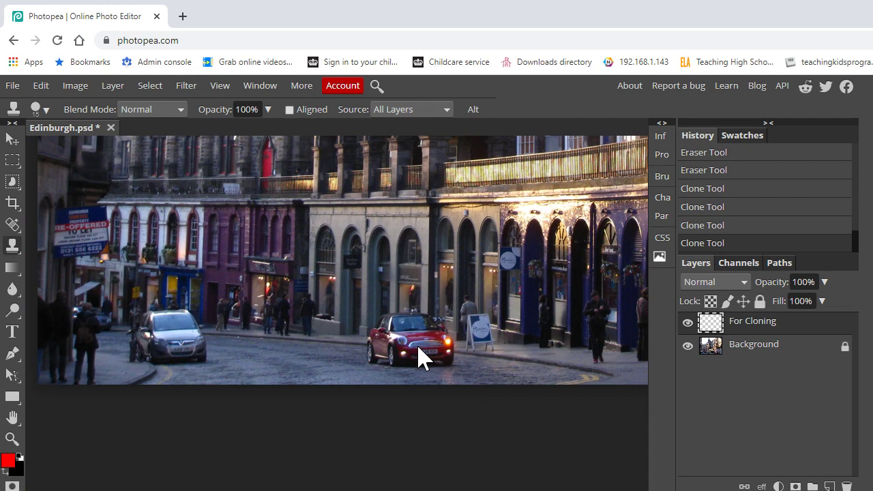
scroll(418, 356, up, 8)
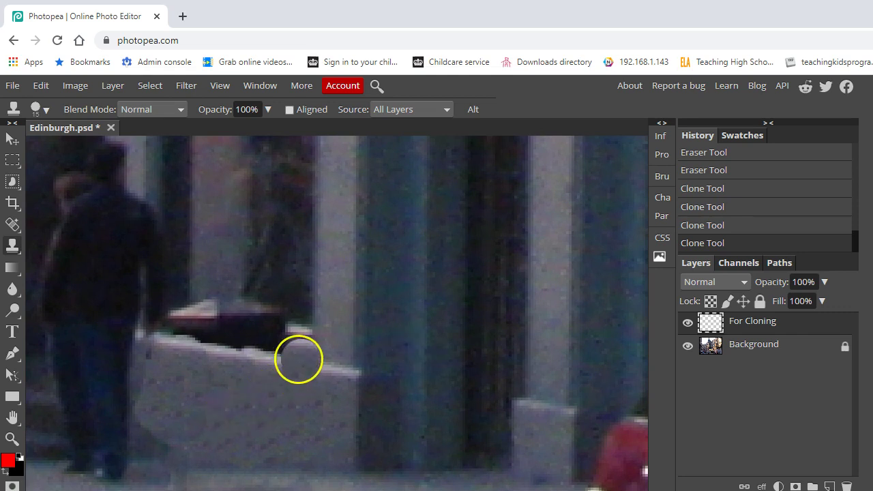
click(263, 412)
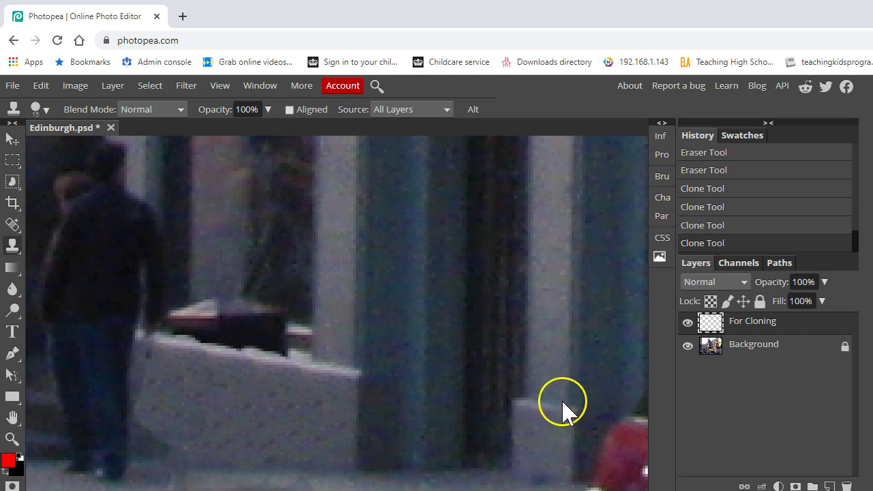
key(ctrl+0)
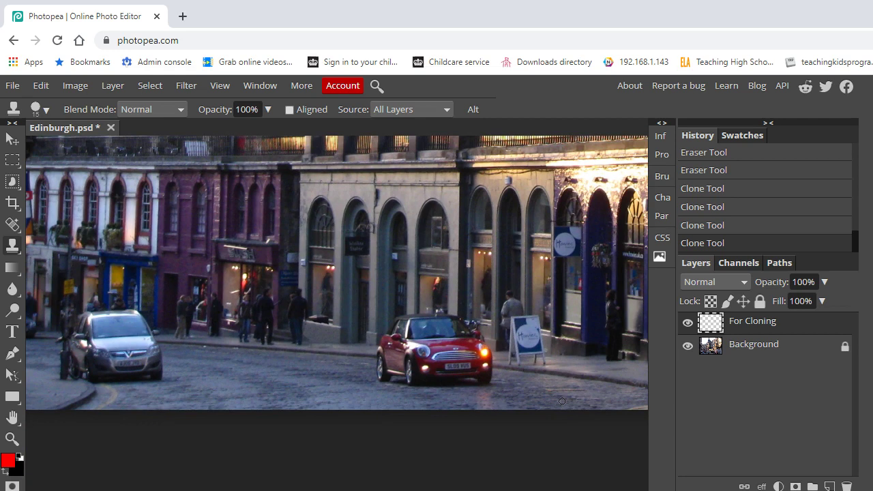
key(ctrl+plus)
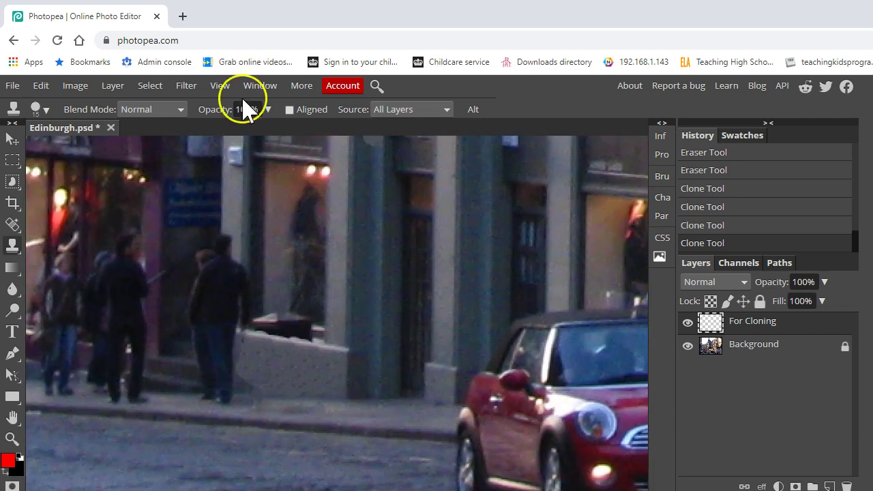
- Pan the view to centre the red Mini and return to the Clone Stamp
click(17, 139)
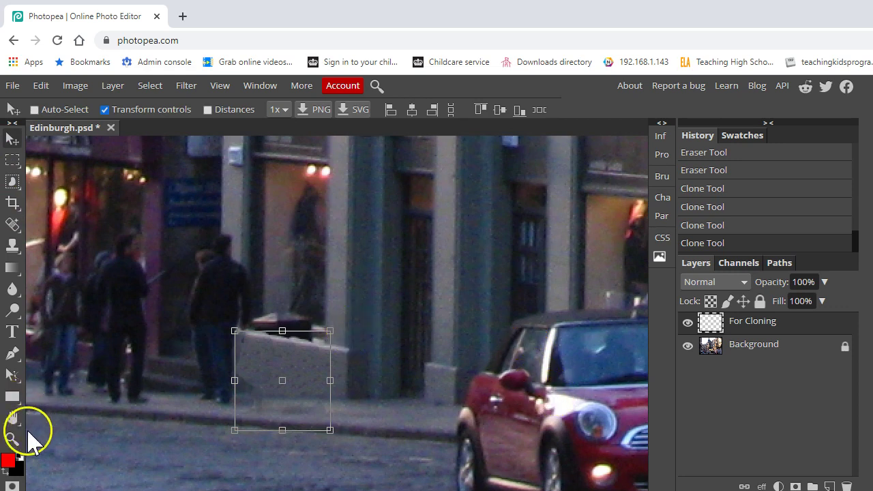
click(13, 418)
drag(506, 407, 316, 328)
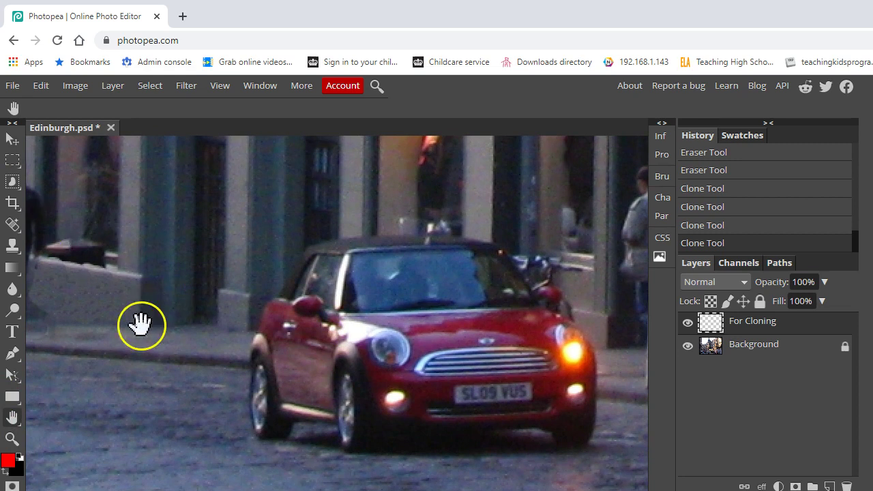
click(13, 247)
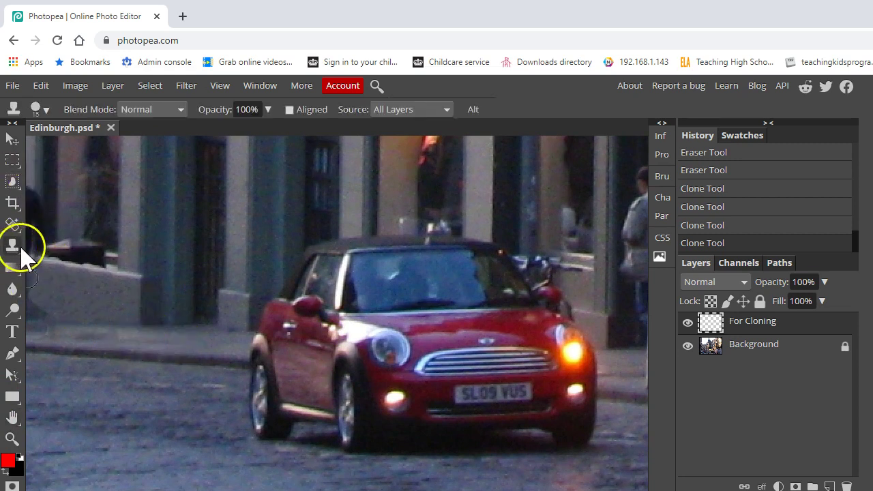
- Set the clone brush to 28 px with 66% hardness, undoing a stray pavement patch
click(42, 111)
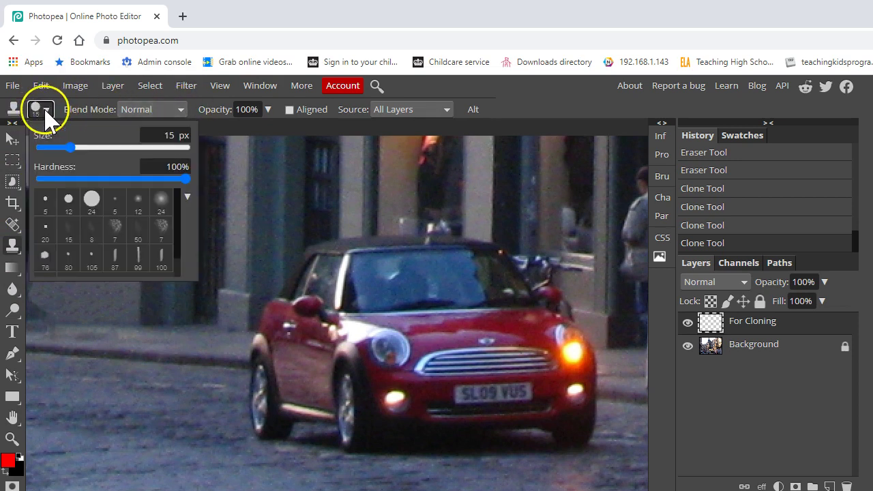
drag(73, 150, 93, 151)
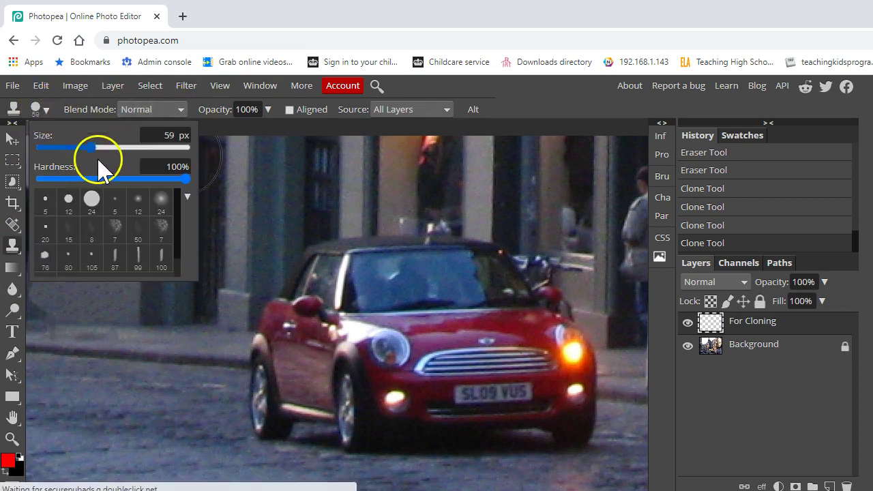
drag(176, 181, 136, 180)
mouse_move(179, 351)
mouse_down()
mouse_move(196, 385)
mouse_move(211, 373)
mouse_up()
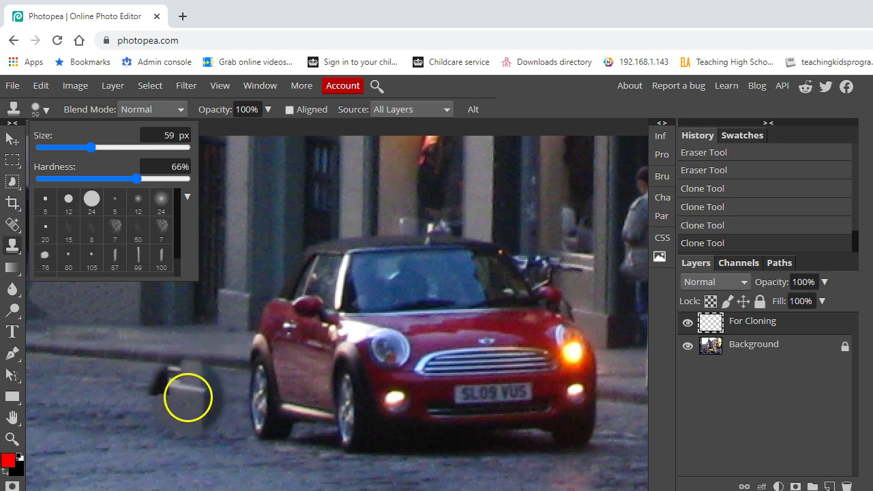
key(ctrl+z)
mouse_move(77, 136)
mouse_down()
mouse_move(93, 147)
mouse_move(67, 146)
mouse_move(76, 153)
mouse_up()
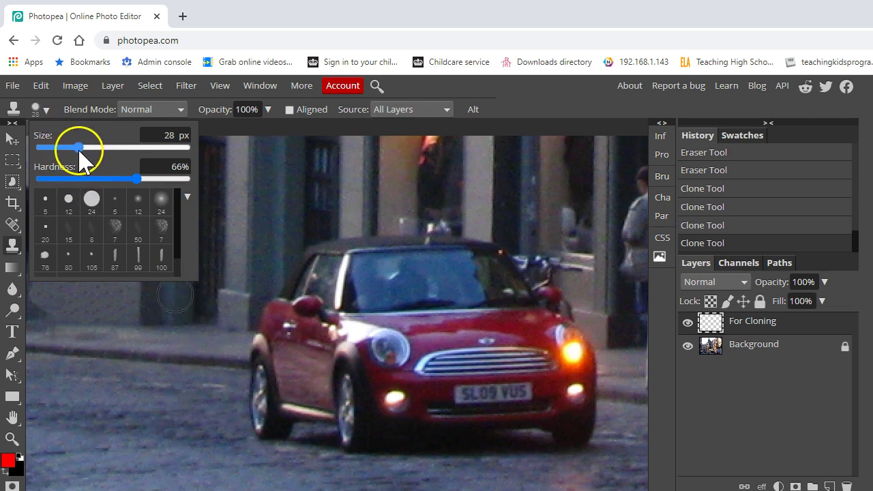
drag(234, 382, 224, 358)
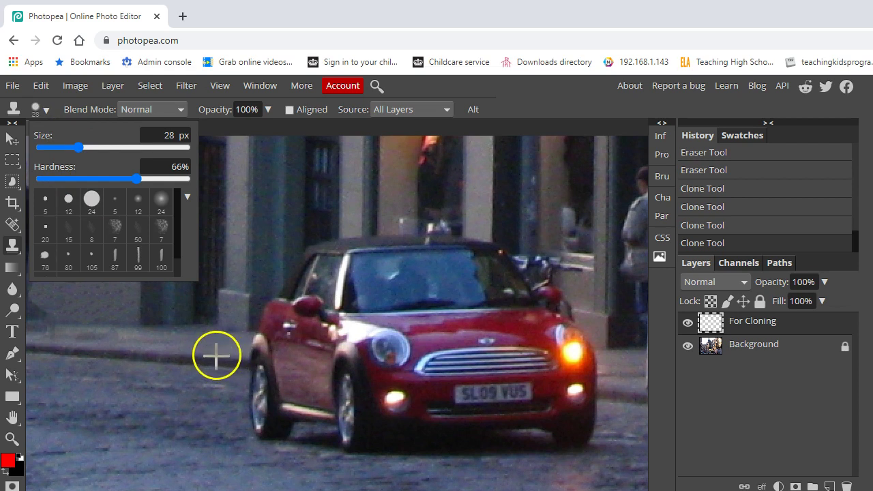
- Sample the pavement and clone it over the Mini's rear wheel, undoing the final stroke
alt+click(169, 353)
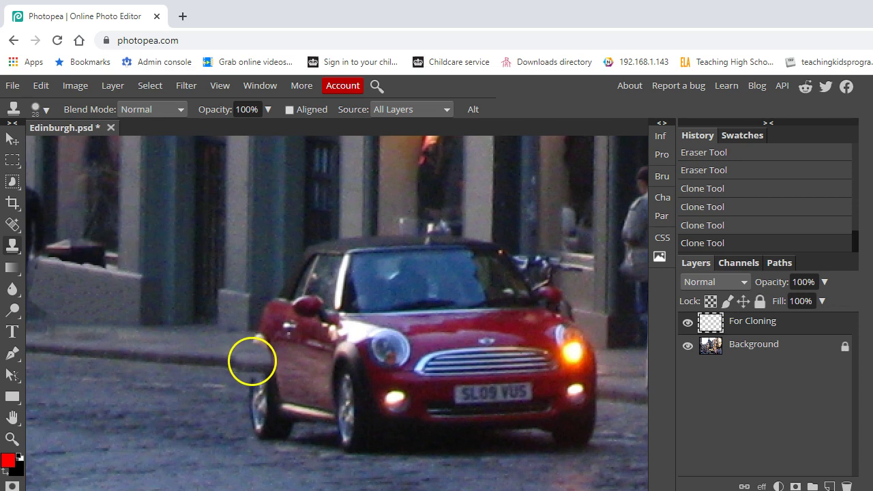
mouse_move(250, 355)
mouse_down()
mouse_move(282, 360)
mouse_move(254, 373)
mouse_move(252, 398)
mouse_move(275, 434)
mouse_move(299, 430)
mouse_move(298, 400)
mouse_move(276, 380)
mouse_move(300, 366)
mouse_move(254, 339)
mouse_move(242, 346)
mouse_move(244, 376)
mouse_move(259, 329)
mouse_move(242, 315)
mouse_move(263, 327)
mouse_move(235, 311)
mouse_move(264, 342)
mouse_move(254, 328)
mouse_move(297, 354)
mouse_move(269, 363)
mouse_up()
click(269, 362)
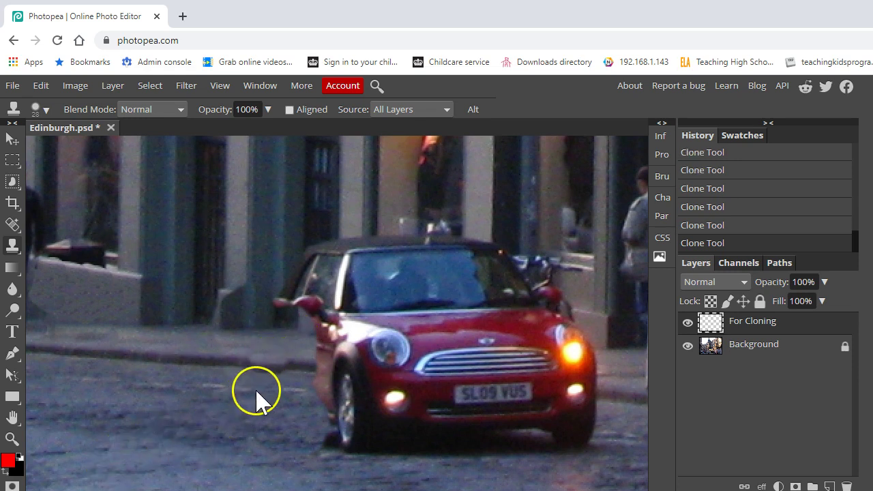
key(ctrl+z)
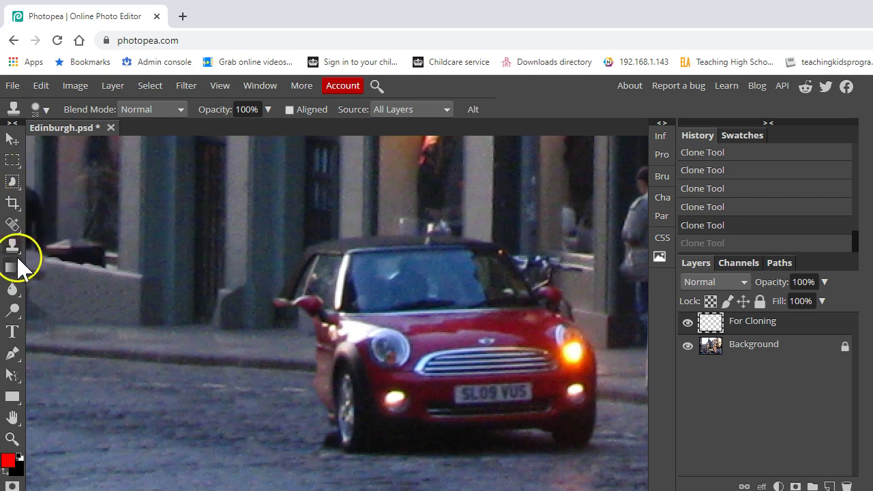
- Erase cloned patches on the wall beside the Mini with the Eraser at 100% opacity
right_click(11, 248)
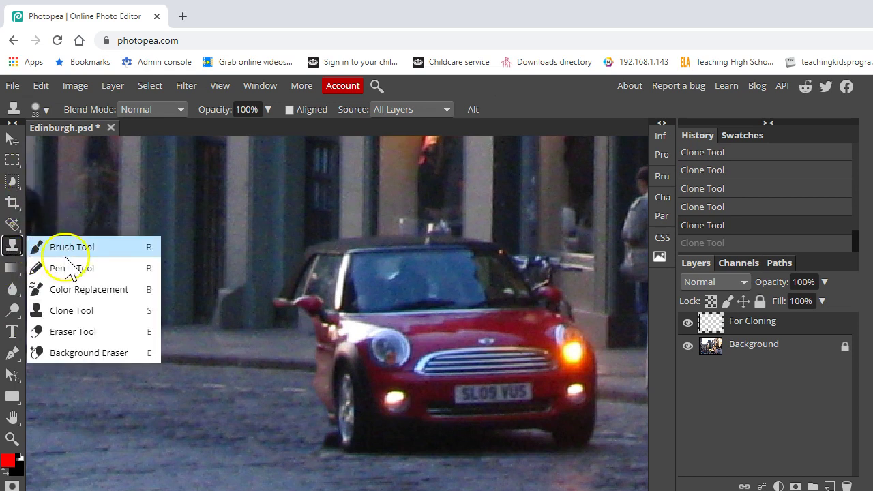
click(74, 331)
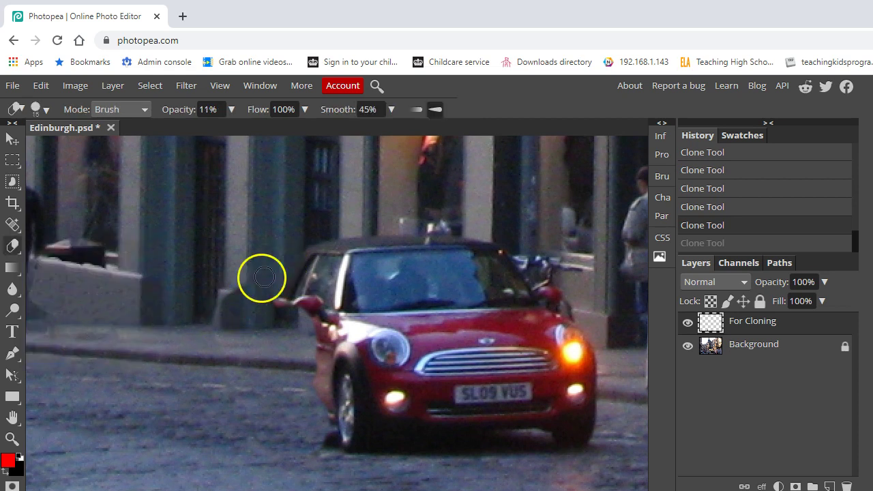
drag(238, 291, 229, 300)
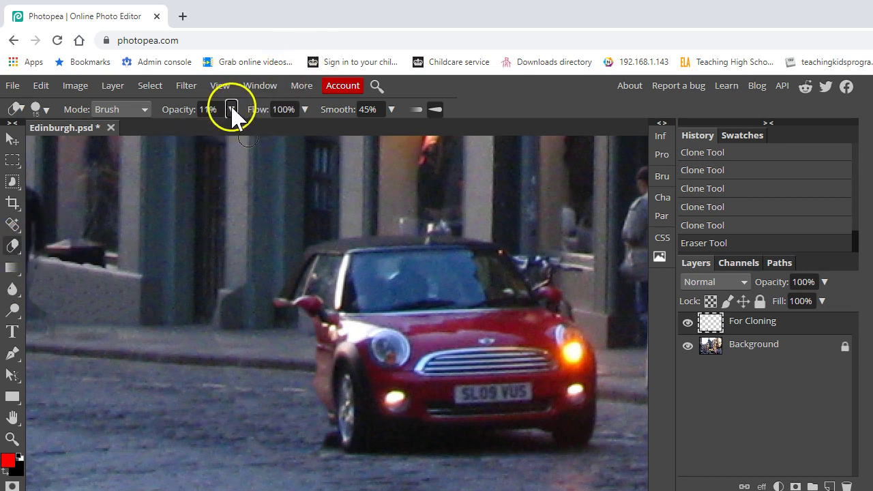
drag(232, 109, 237, 139)
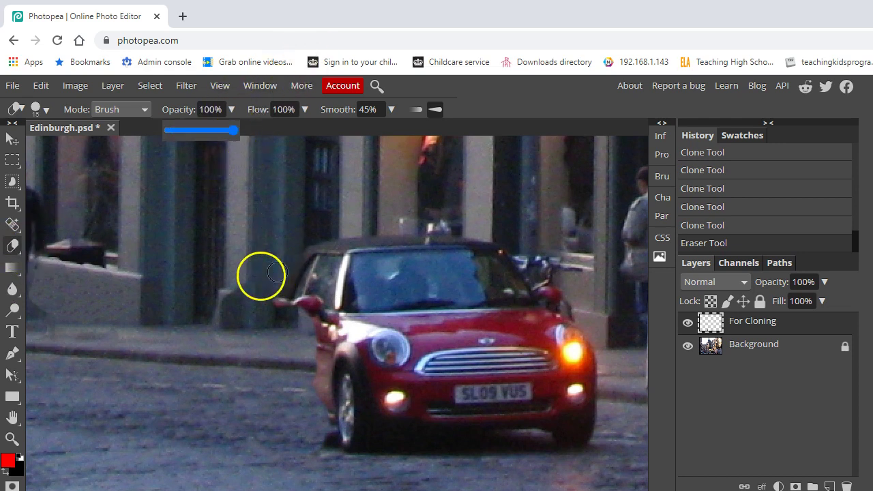
drag(228, 313, 267, 307)
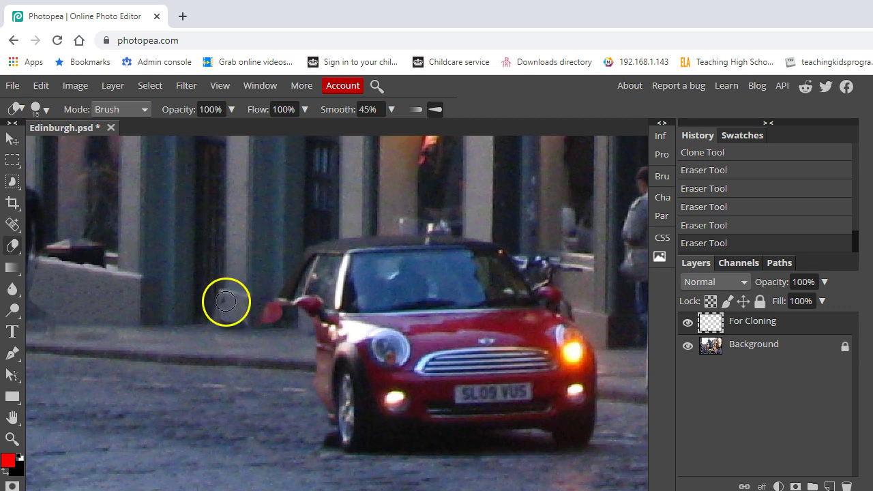
mouse_move(227, 311)
mouse_down()
mouse_move(236, 312)
mouse_move(211, 312)
mouse_up()
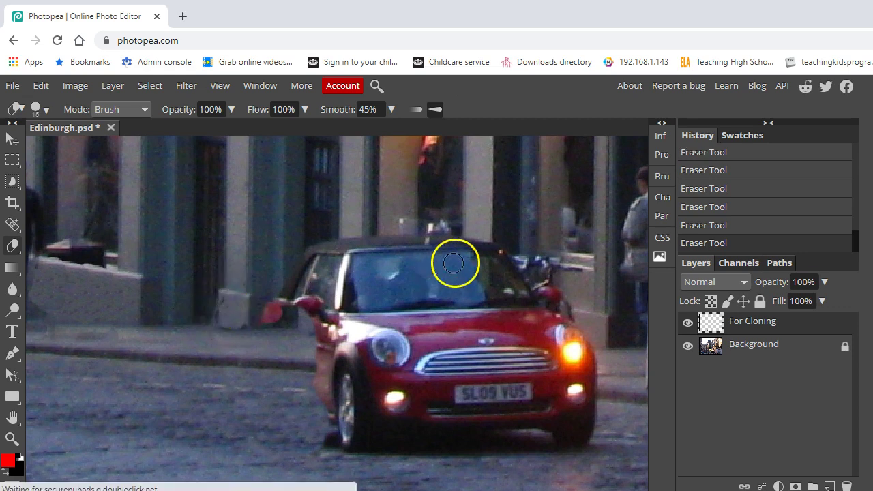
- Clone the stone pillar down over the Mini's roof and windscreen, undoing the stray headlight dab
right_click(13, 246)
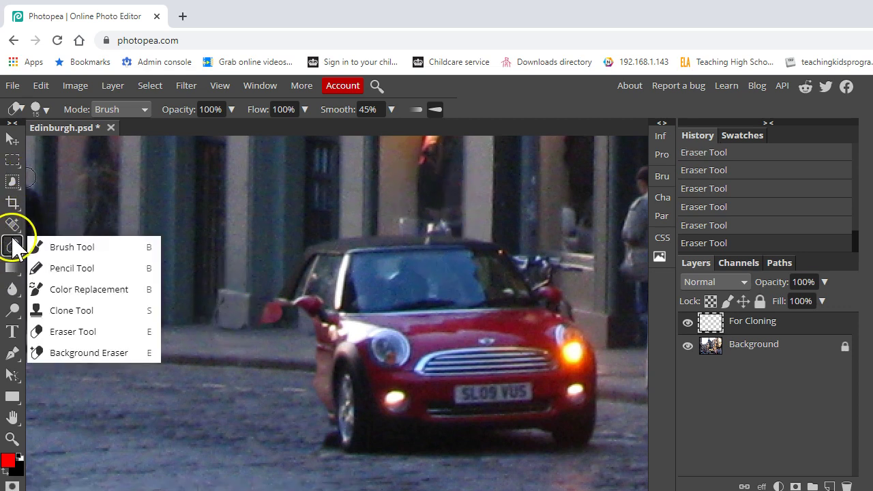
click(74, 310)
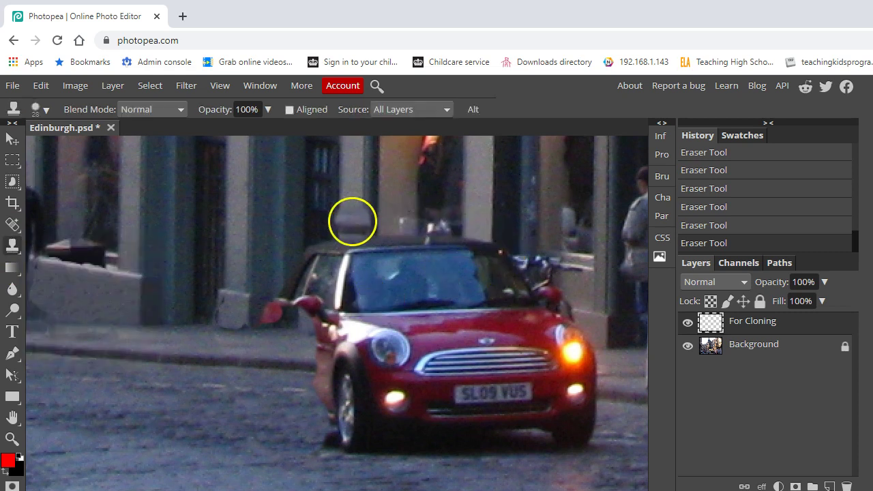
alt+click(378, 193)
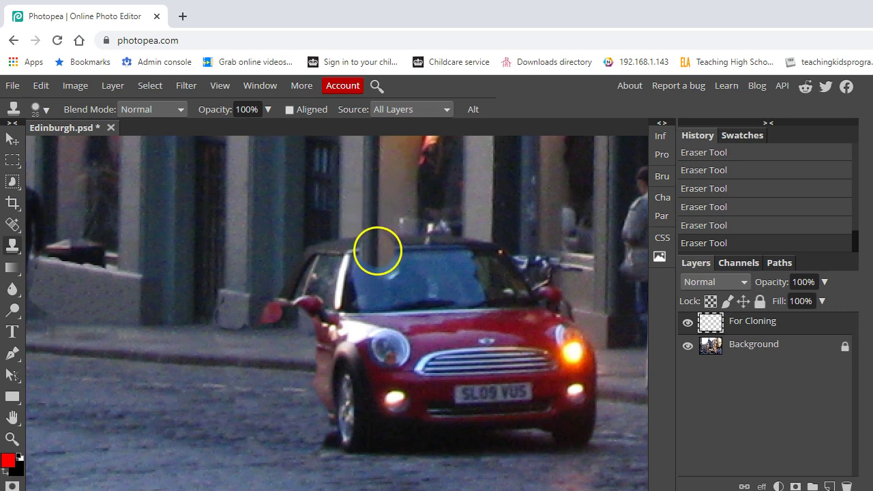
mouse_move(378, 250)
mouse_down()
mouse_move(355, 257)
mouse_move(346, 240)
mouse_move(356, 286)
mouse_move(360, 280)
mouse_move(349, 289)
mouse_move(384, 294)
mouse_move(354, 306)
mouse_move(398, 287)
mouse_move(391, 260)
mouse_move(406, 251)
mouse_move(404, 227)
mouse_move(398, 290)
mouse_move(394, 240)
mouse_move(384, 232)
mouse_move(395, 207)
mouse_move(407, 213)
mouse_move(391, 230)
mouse_up()
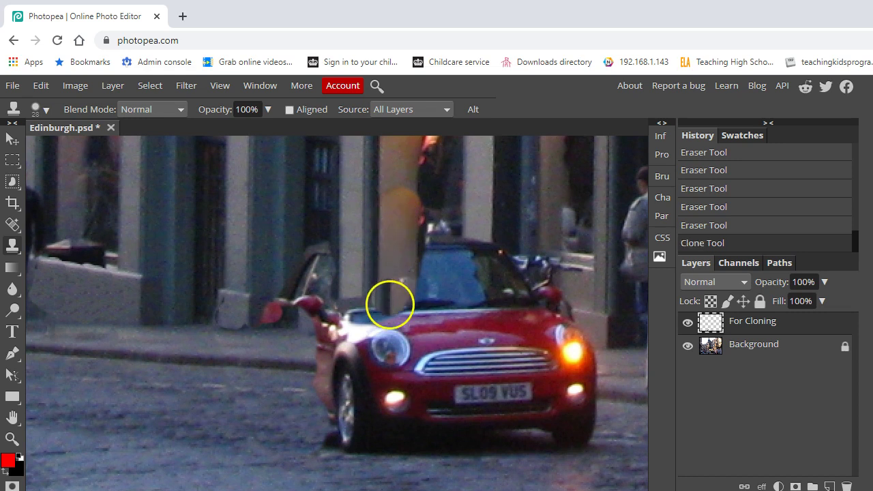
drag(359, 344, 363, 347)
key(ctrl+z)
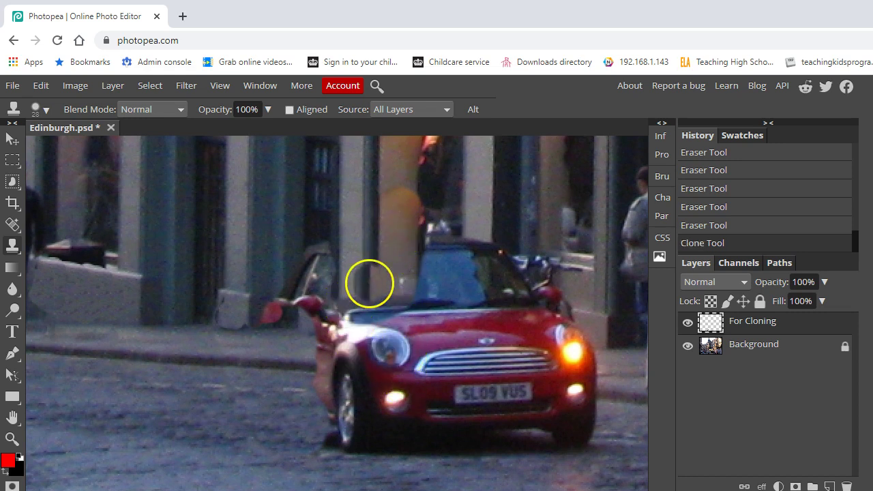
mouse_move(387, 270)
mouse_down()
mouse_move(370, 275)
mouse_move(379, 276)
mouse_move(370, 307)
mouse_move(359, 313)
mouse_move(400, 304)
mouse_move(411, 287)
mouse_move(402, 244)
mouse_move(388, 230)
mouse_move(399, 279)
mouse_move(412, 262)
mouse_up()
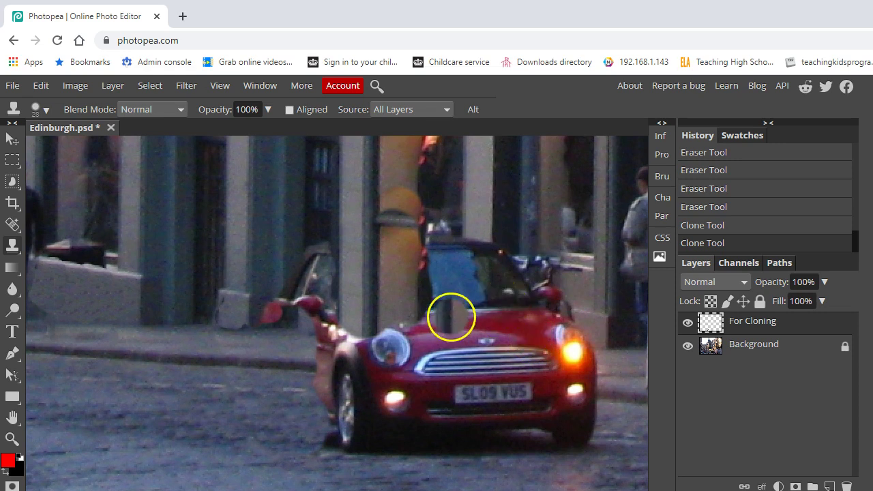
- Fit the whole photo in view, then clone over the lamp post and the road towards the sign
key(ctrl+0)
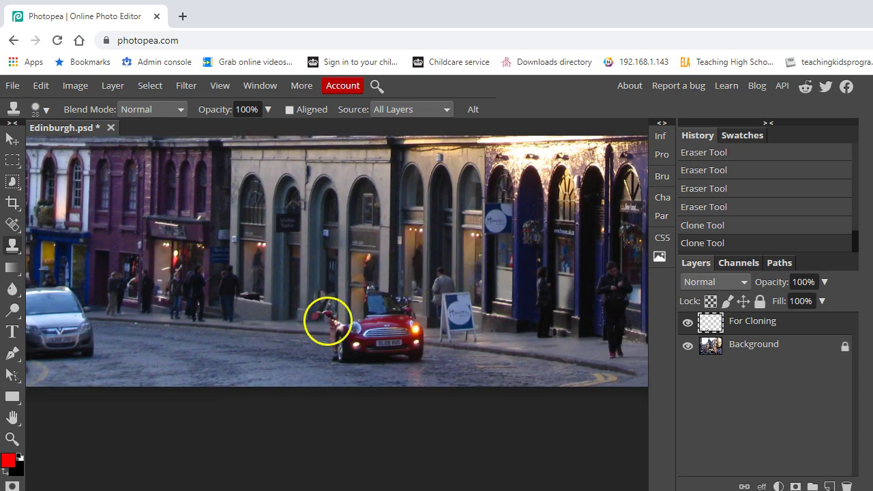
mouse_move(326, 321)
mouse_down()
mouse_move(348, 248)
mouse_move(345, 325)
mouse_move(342, 266)
mouse_move(339, 321)
mouse_move(286, 320)
mouse_move(353, 306)
mouse_up()
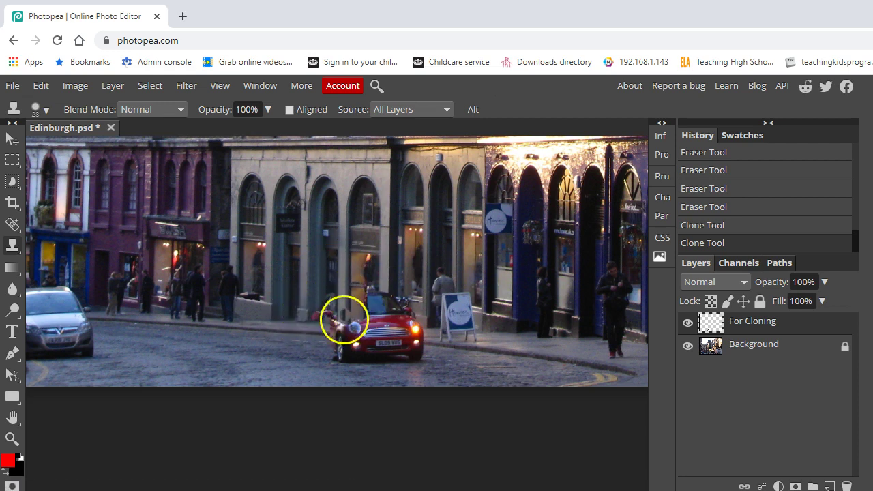
mouse_move(395, 329)
mouse_down()
mouse_move(419, 362)
mouse_move(423, 341)
mouse_move(443, 350)
mouse_up()
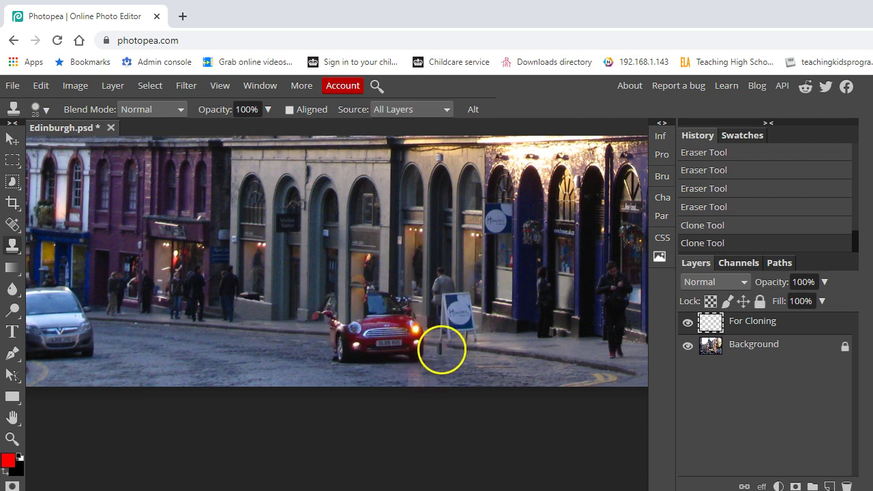